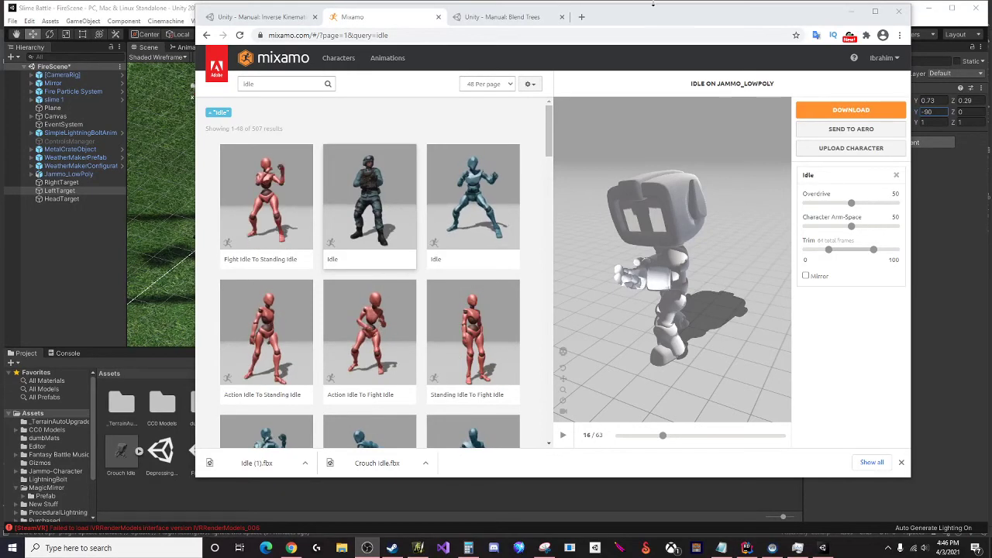
Minimize the Mixamo browser, orbit the Scene view around the robot, and select HeadTarget
left_click(851, 10)
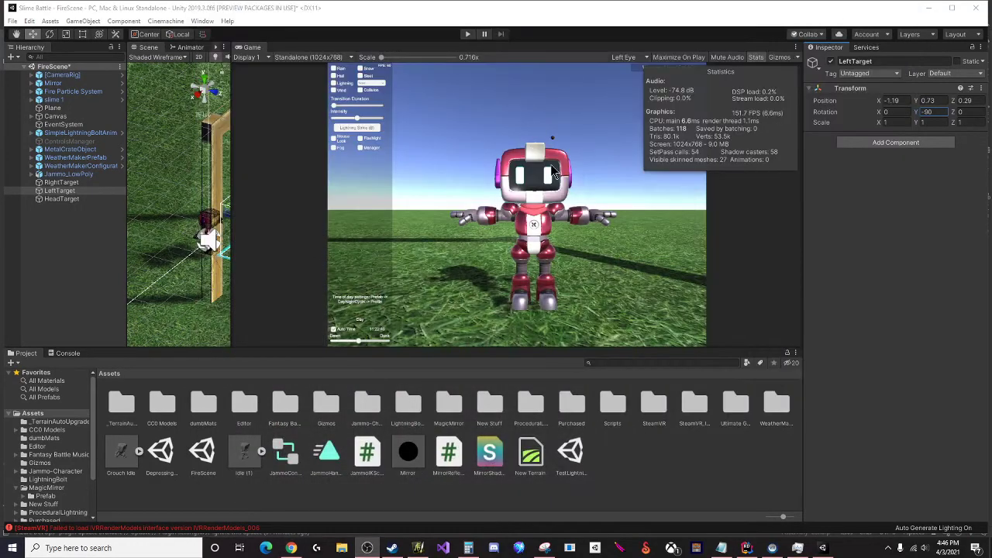
scroll(201, 219, "down", 3)
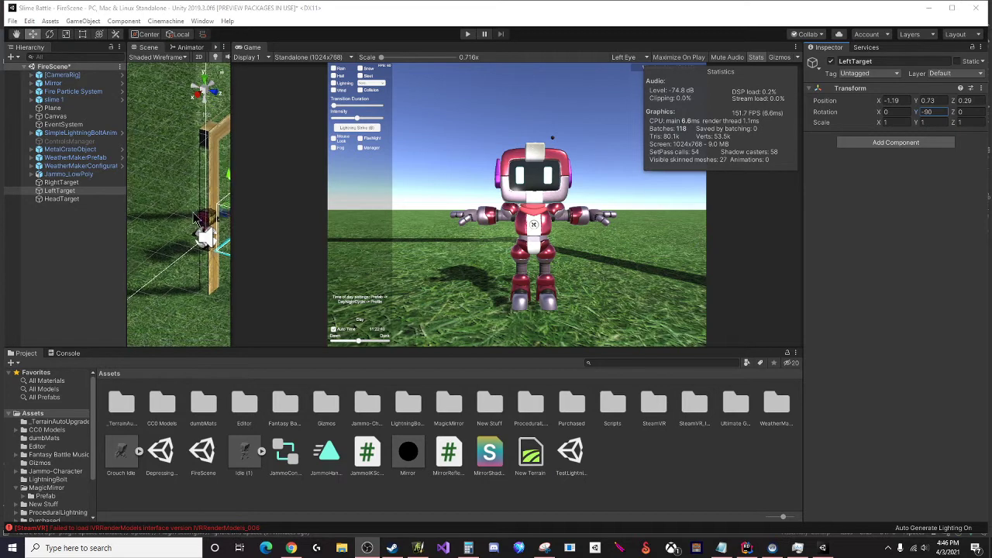
left_click_drag(195, 211, 229, 208, "alt")
left_click(90, 199)
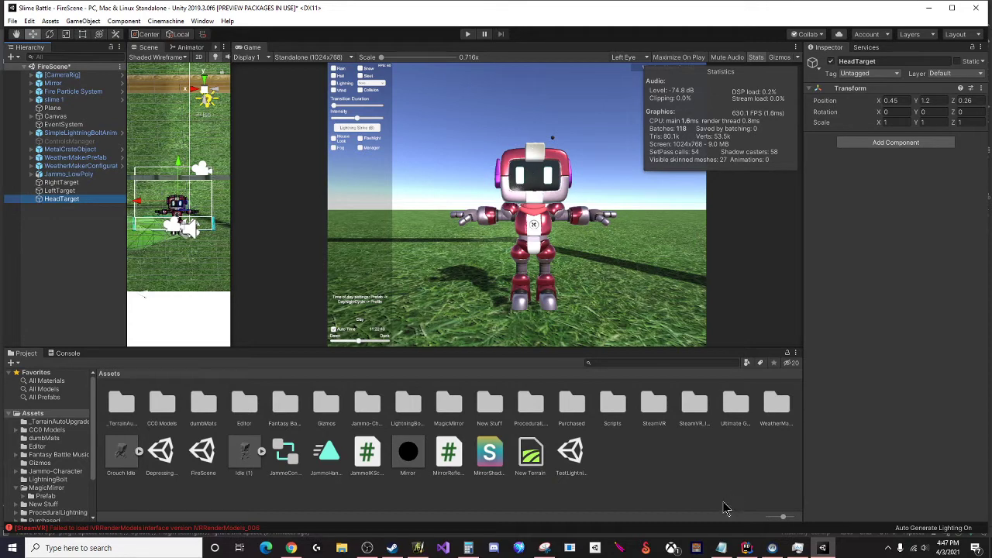
left_click(746, 548)
scroll(546, 231, "down", 3)
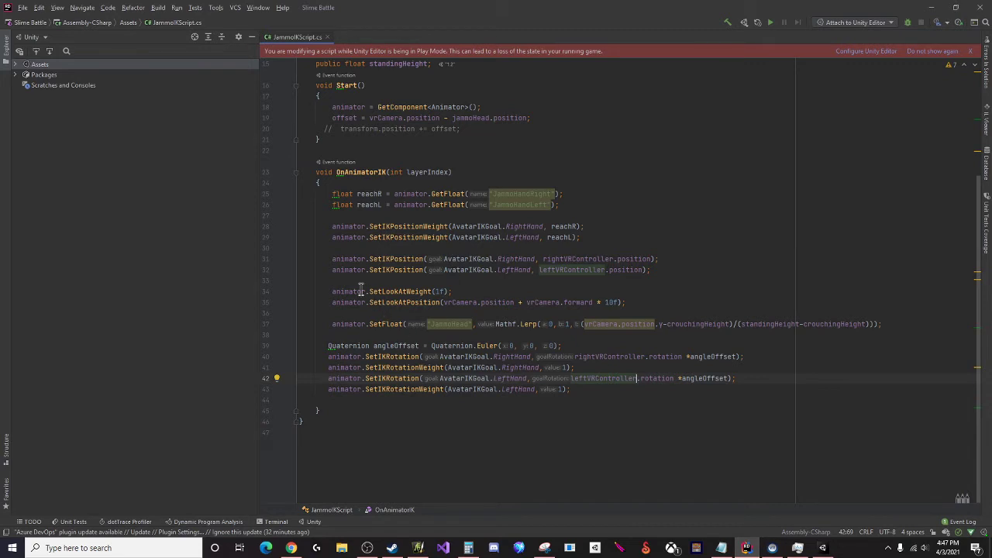
double_click(391, 291)
double_click(404, 302)
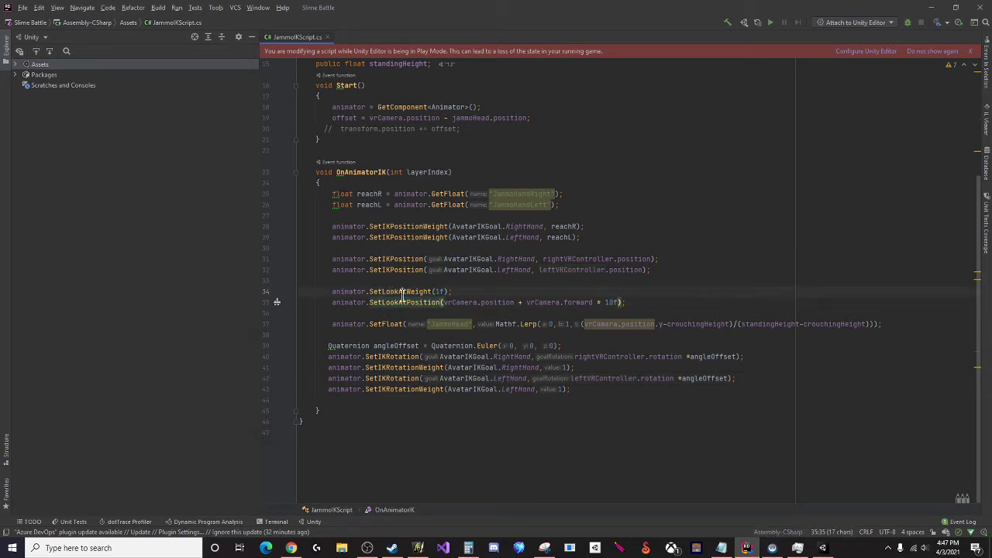
double_click(402, 291)
double_click(407, 302)
double_click(402, 291)
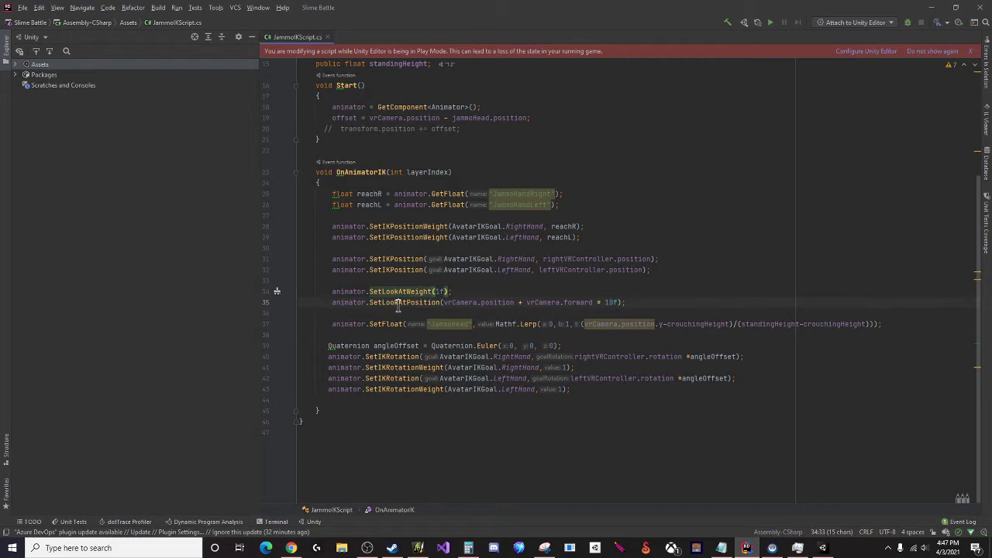
double_click(406, 302)
left_click(822, 547)
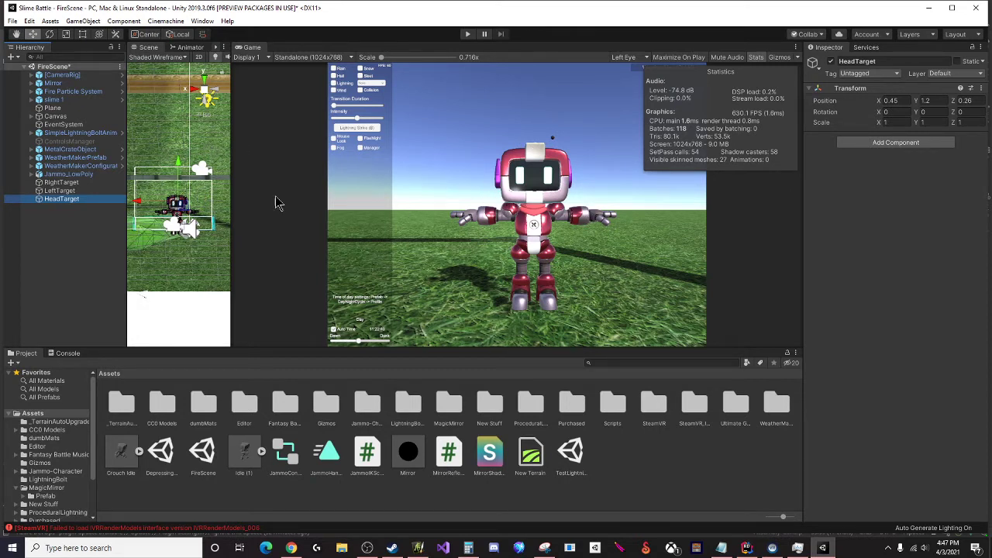
Enter Play mode and move LeftTarget along X and forward in Z
left_click(467, 34)
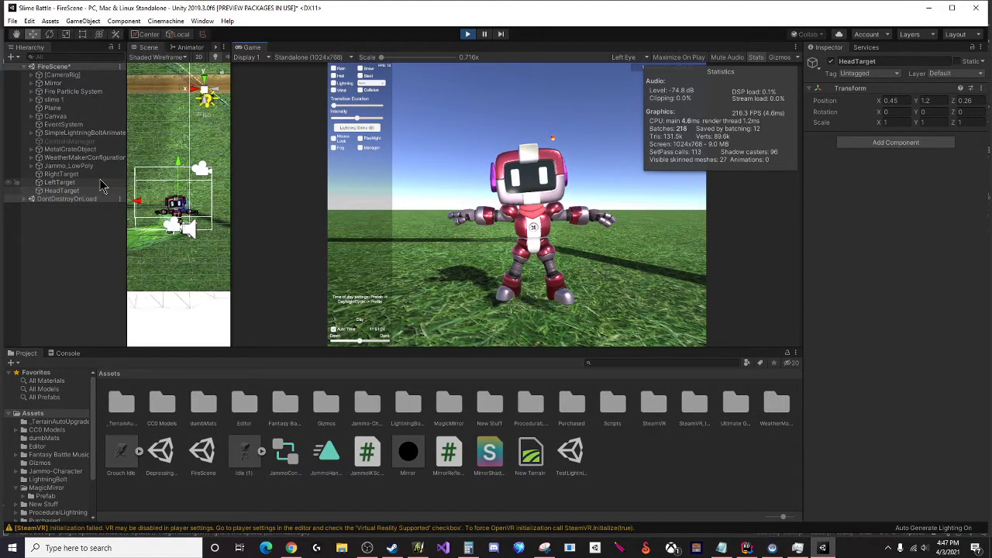
left_click(83, 183)
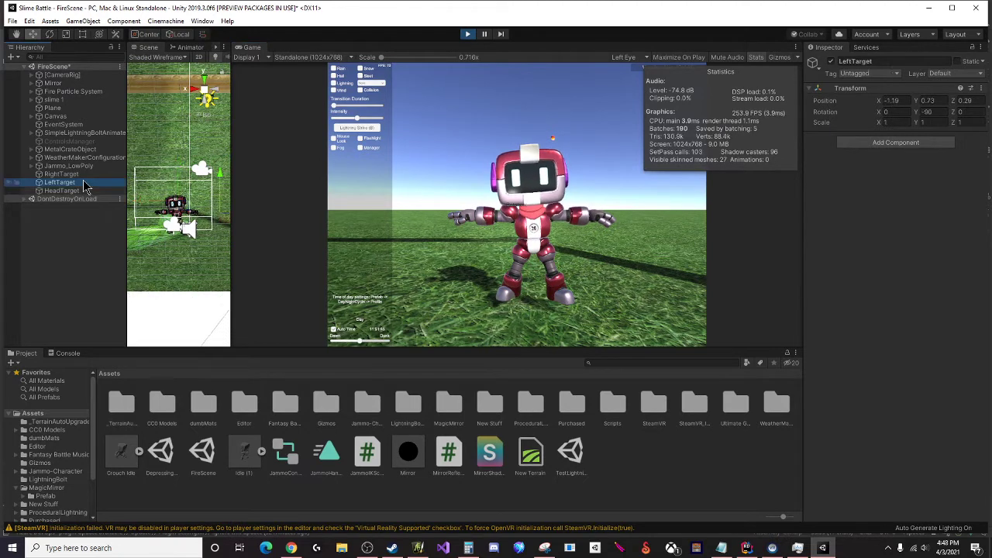
right_click_drag(192, 224, 219, 221)
left_click_drag(219, 221, 198, 223)
scroll(198, 225, "up", 10)
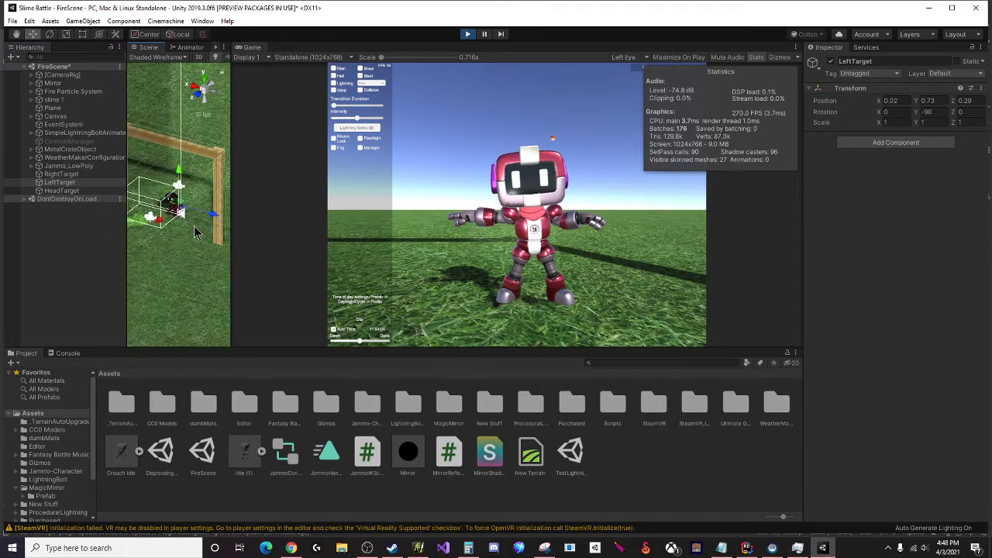
key("w")
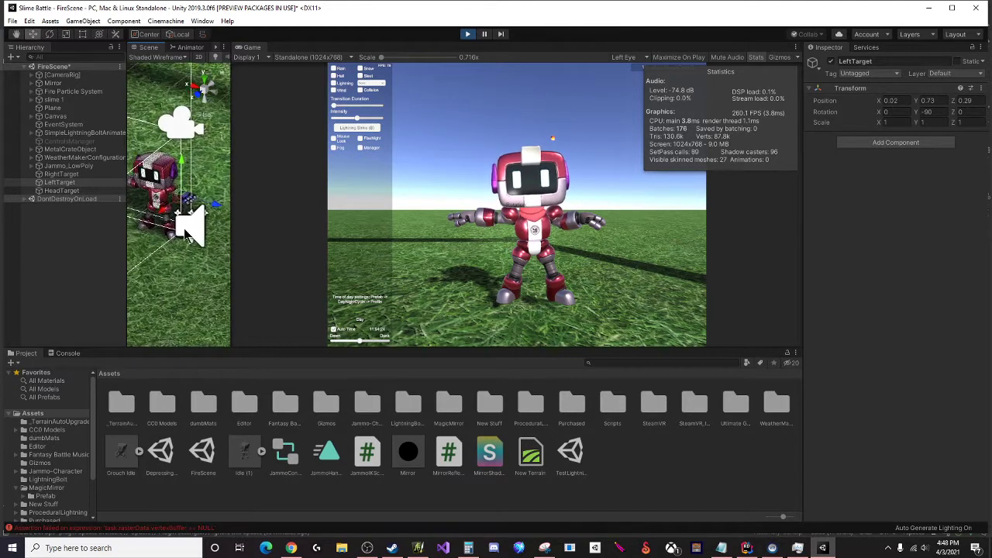
left_click_drag(176, 195, 186, 224)
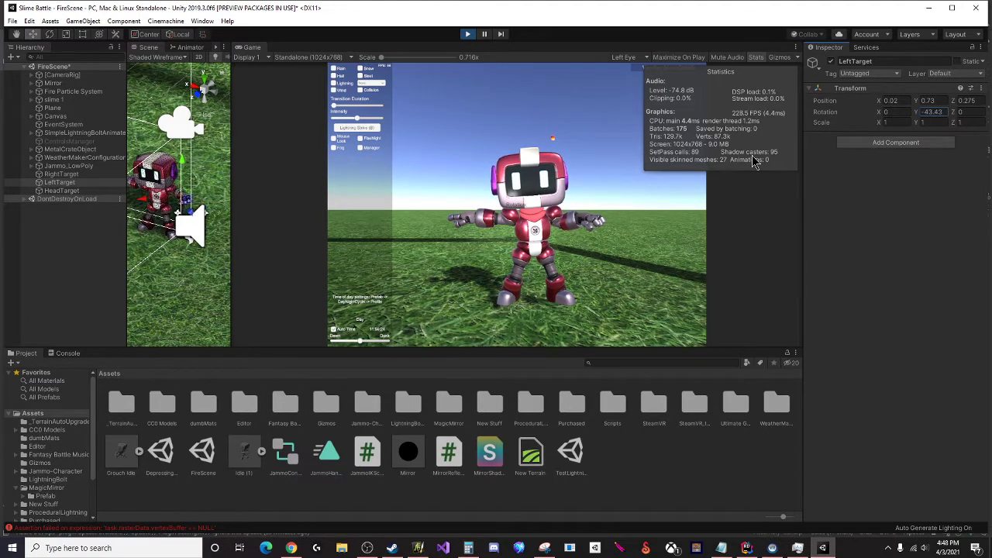
Shift RightTarget along Z, collapse Jammo_LowPoly, and return to JammoIKScript in Rider
double_click(65, 174)
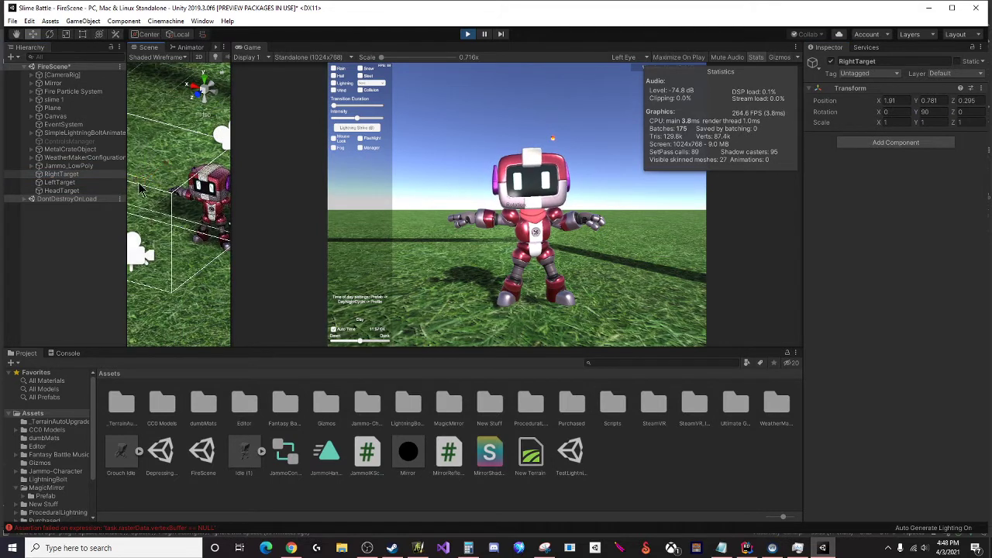
left_click_drag(199, 180, 158, 194)
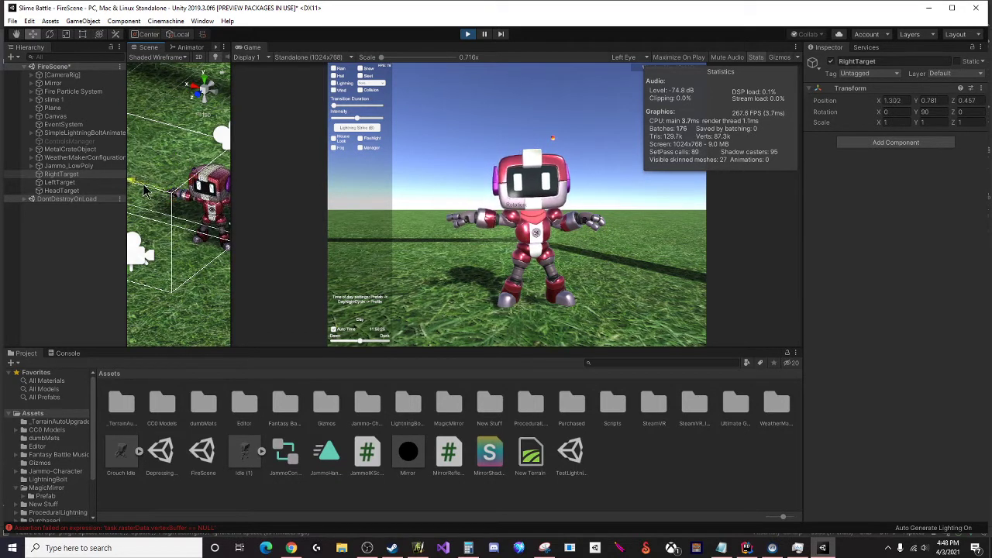
left_click(213, 192)
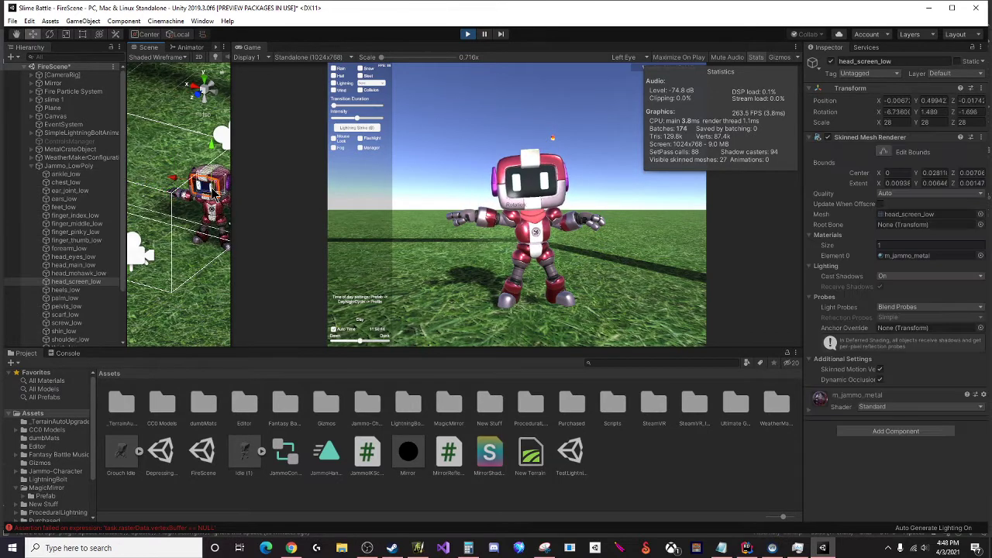
left_click(34, 166)
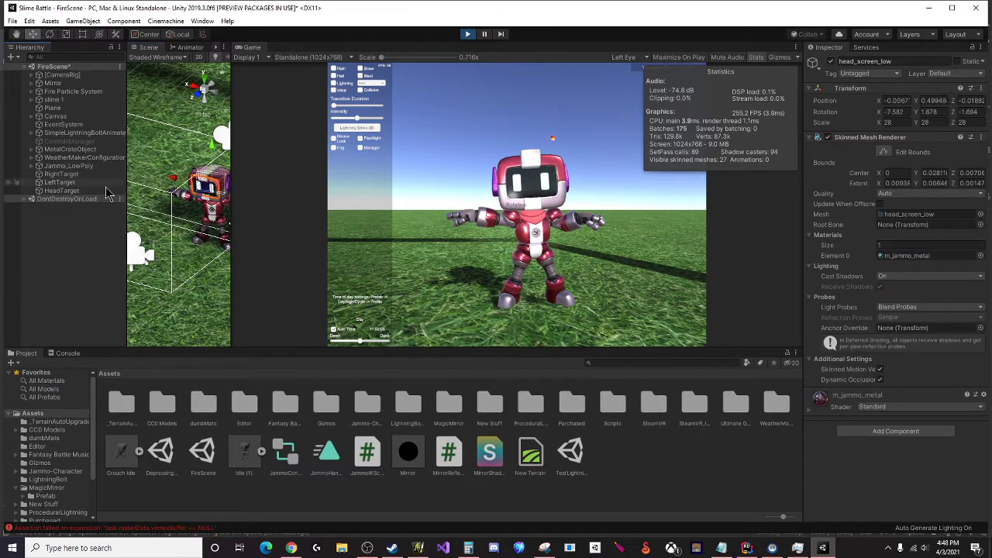
left_click(755, 547)
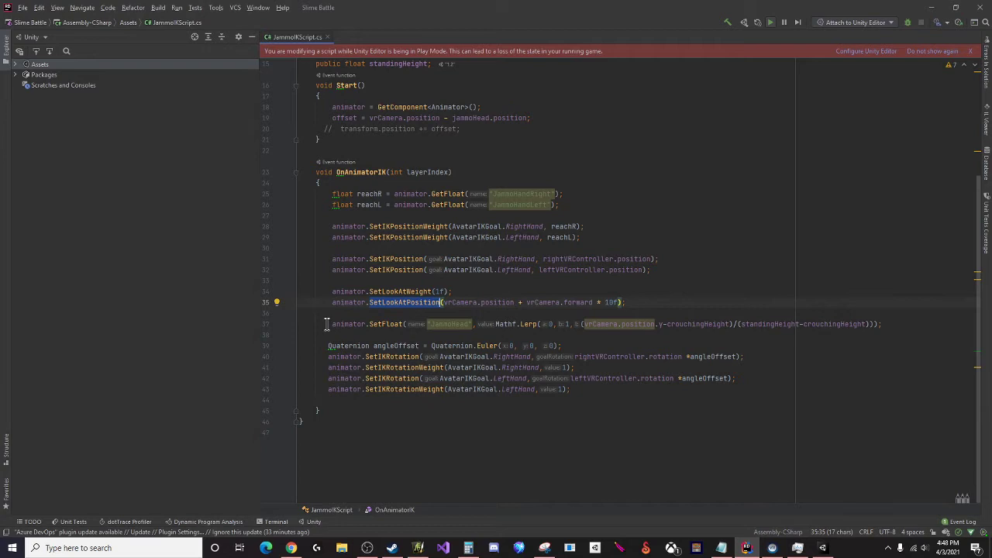
Highlight line 37's SetFloat call and its Mathf.Lerp head-height expression, then go back to Unity
left_click_drag(326, 324, 883, 325)
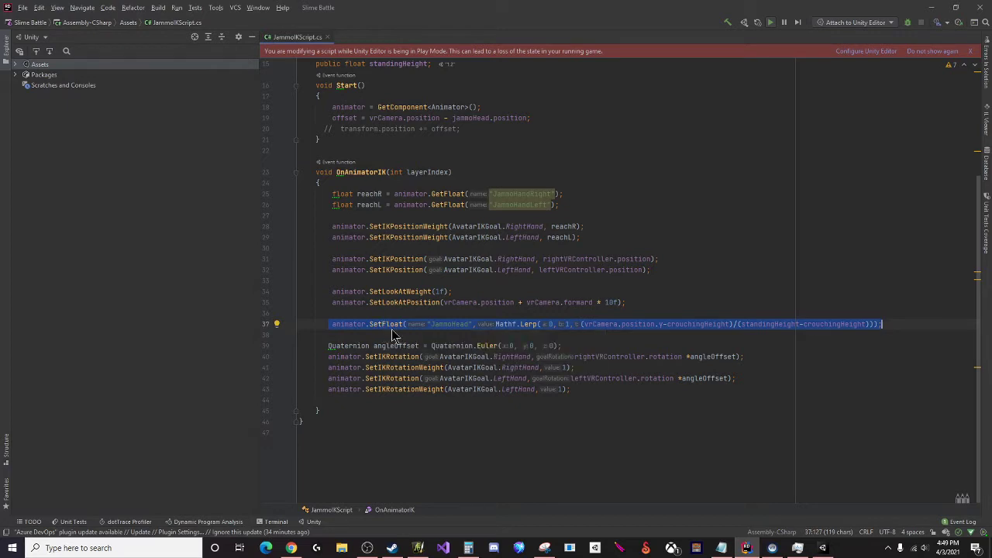
left_click(496, 324)
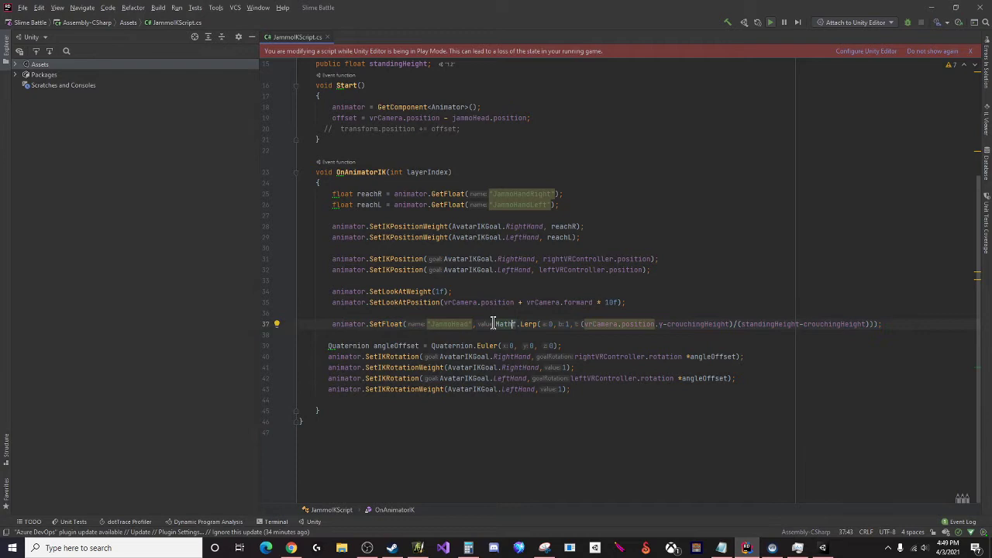
left_click_drag(496, 324, 910, 320)
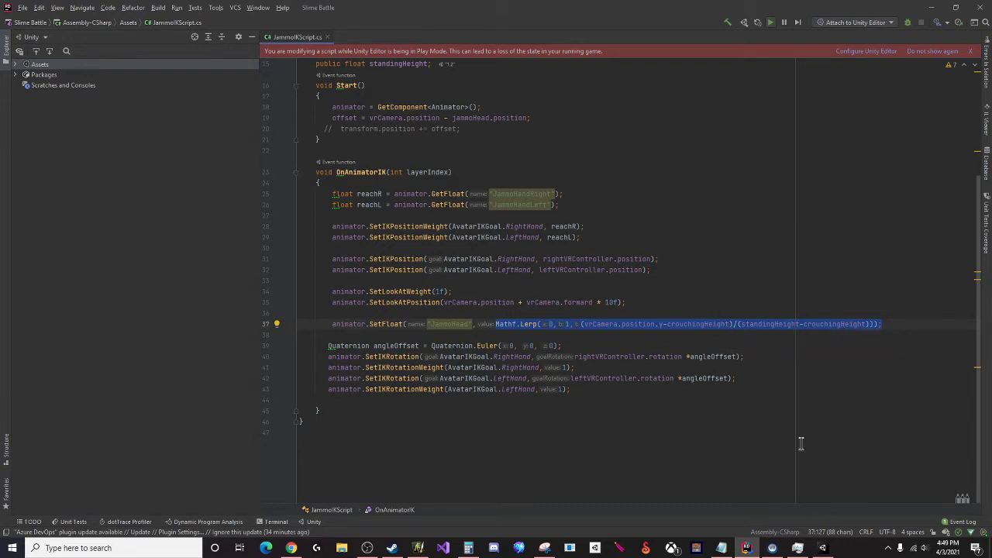
left_click(822, 548)
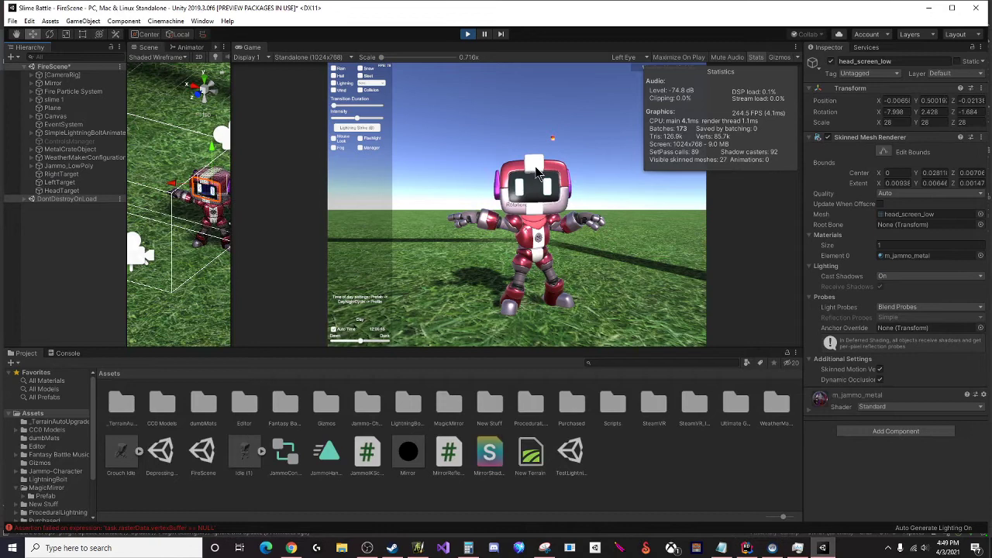
Drag HeadTarget down to crouch the robot, raise it back to Y 1.252, and return to Mixamo
left_click(78, 191)
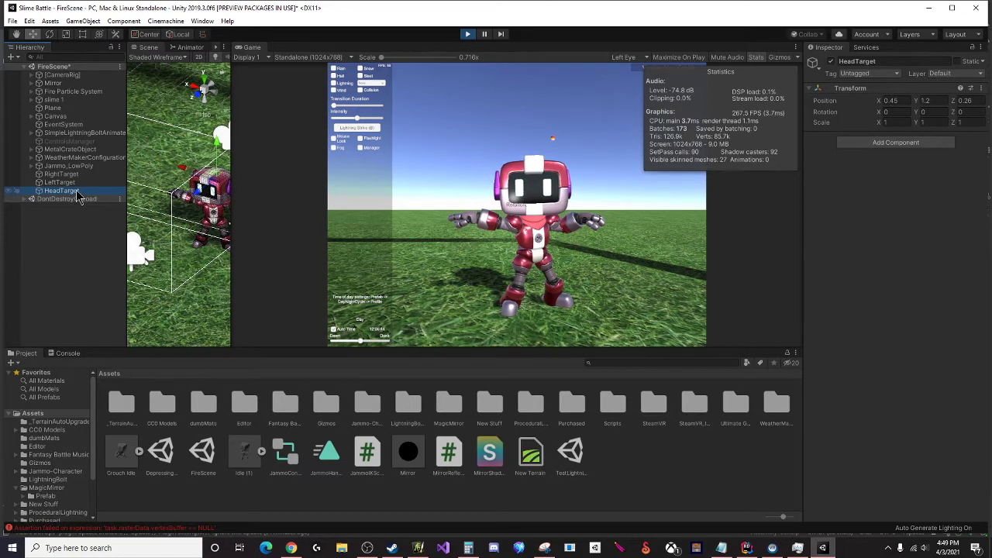
left_click(219, 152)
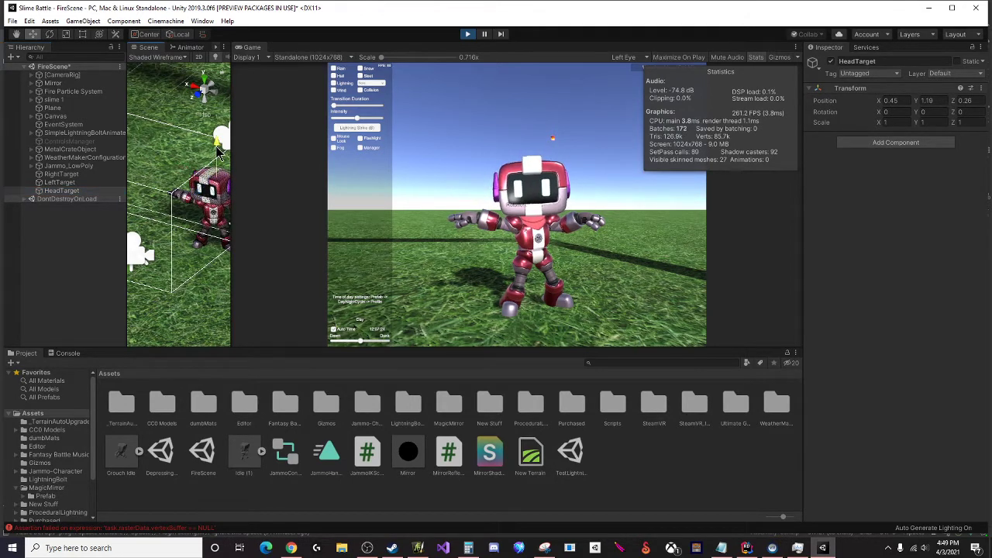
left_click_drag(219, 152, 202, 182)
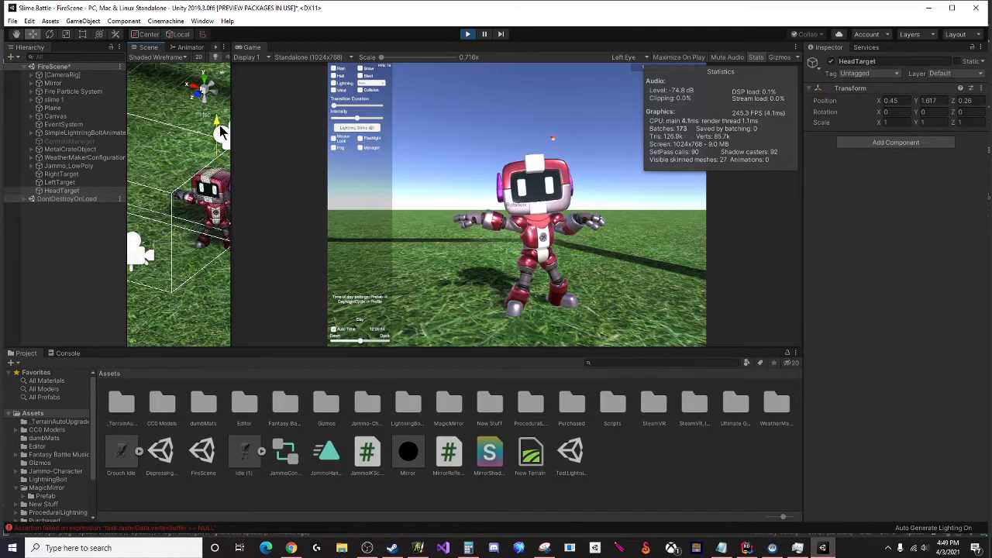
left_click_drag(220, 132, 201, 188)
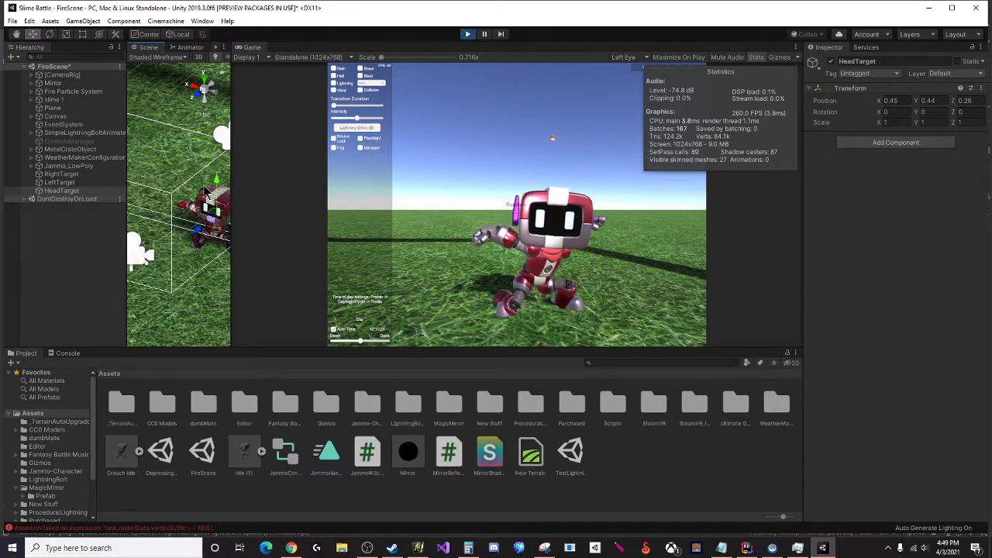
left_click_drag(208, 193, 223, 150)
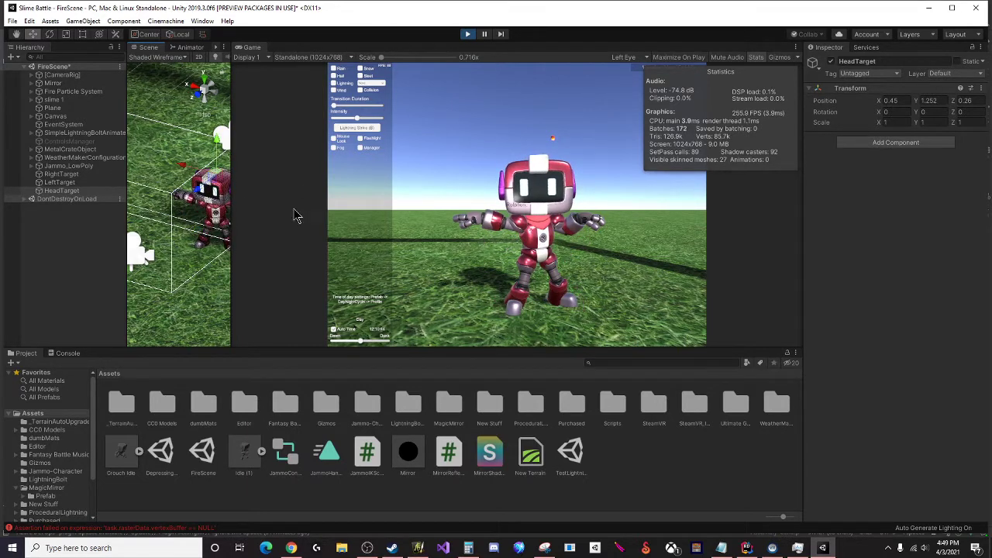
left_click(301, 550)
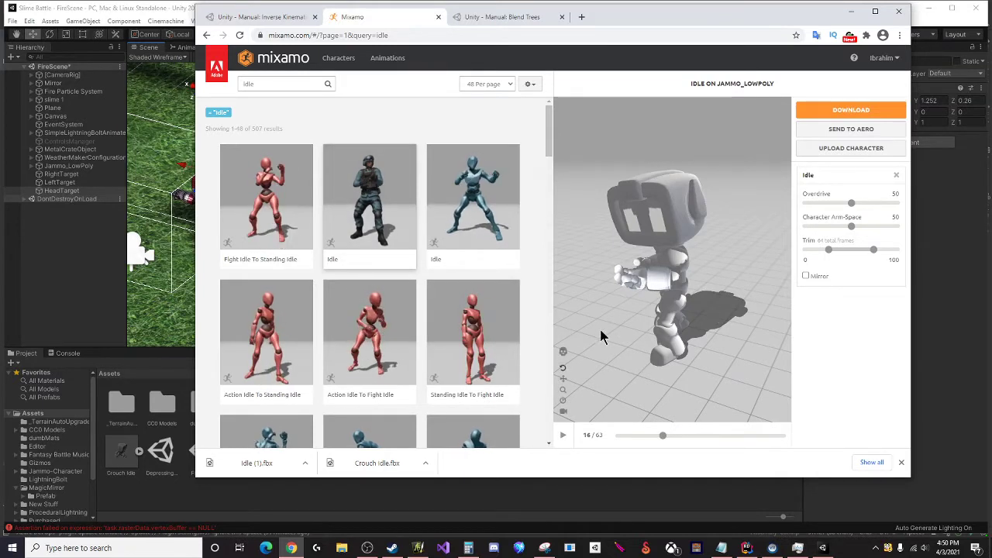
Search Mixamo for 'idle', compare several idle results, and settle on the soldier Idle
left_click(283, 87)
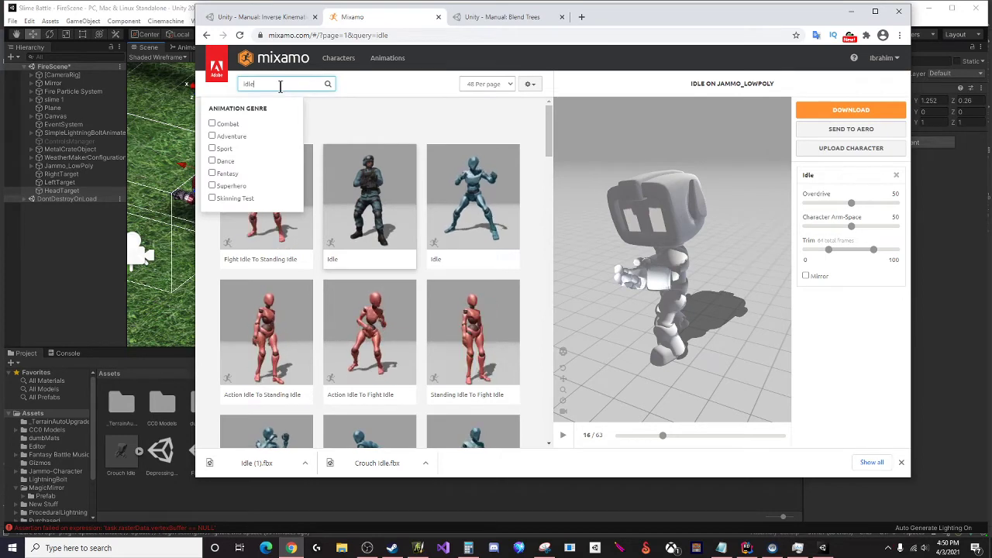
key("Return")
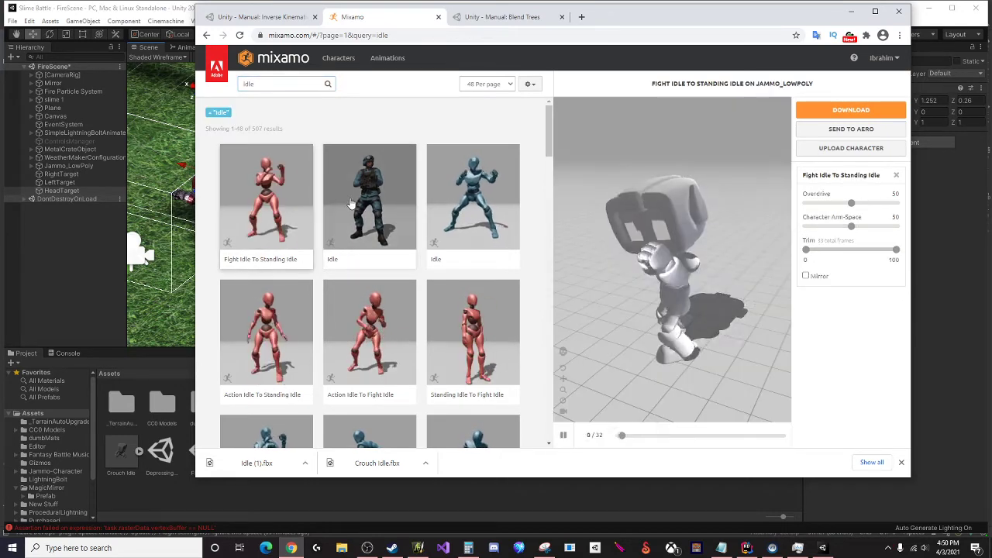
left_click(352, 203)
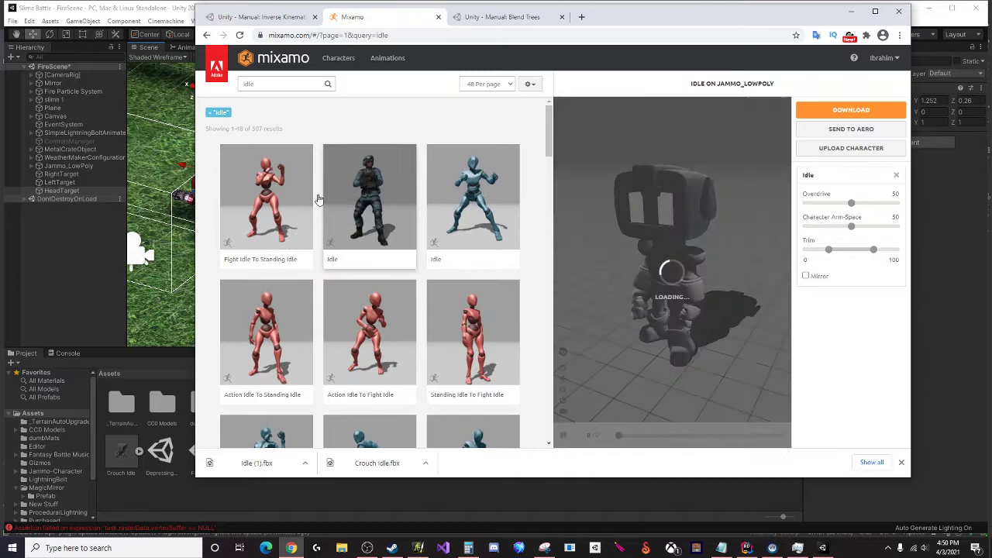
left_click(253, 191)
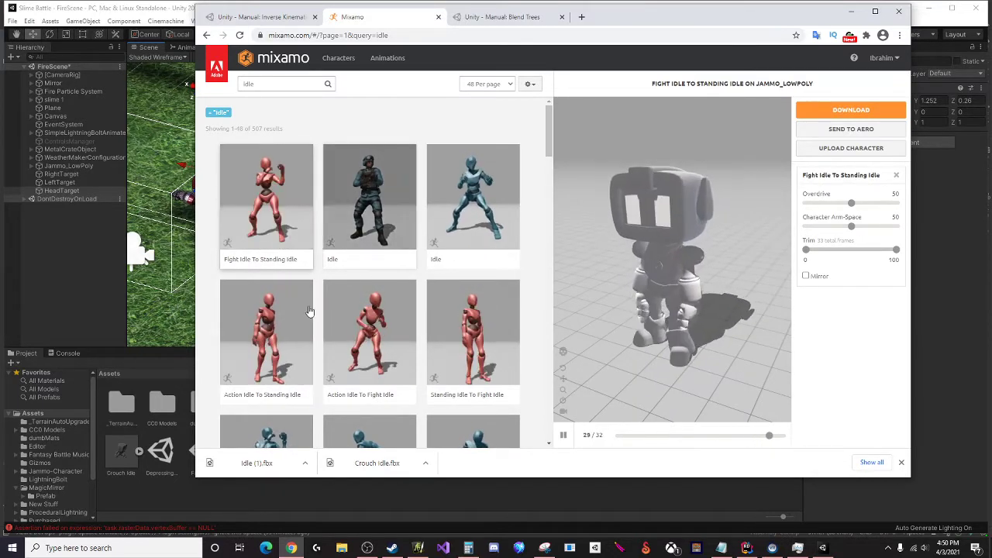
left_click(294, 328)
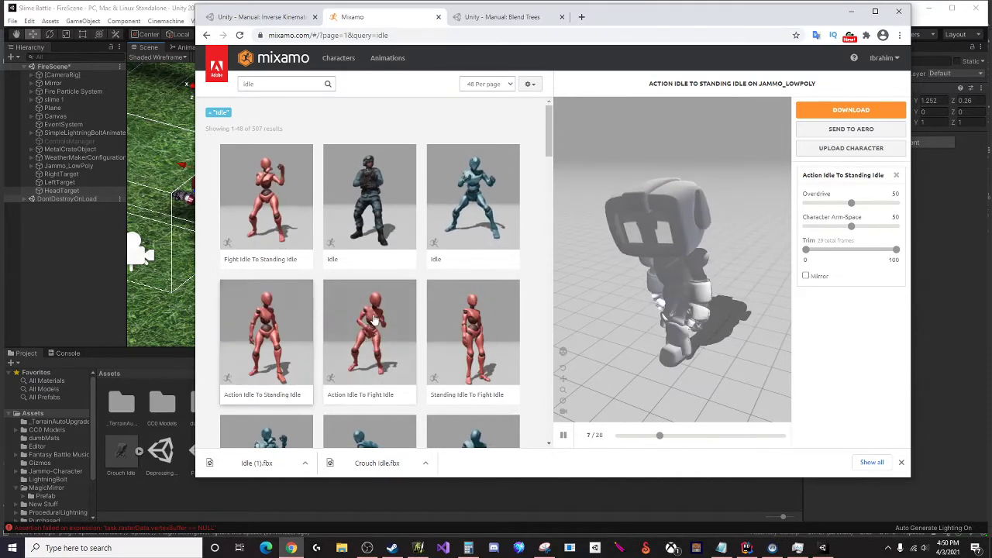
left_click(379, 189)
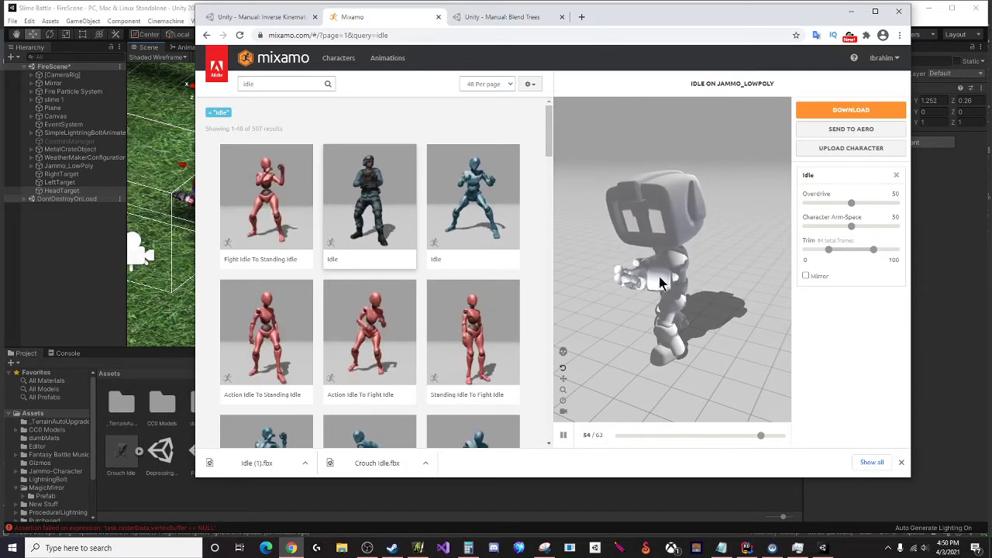
left_click(473, 200)
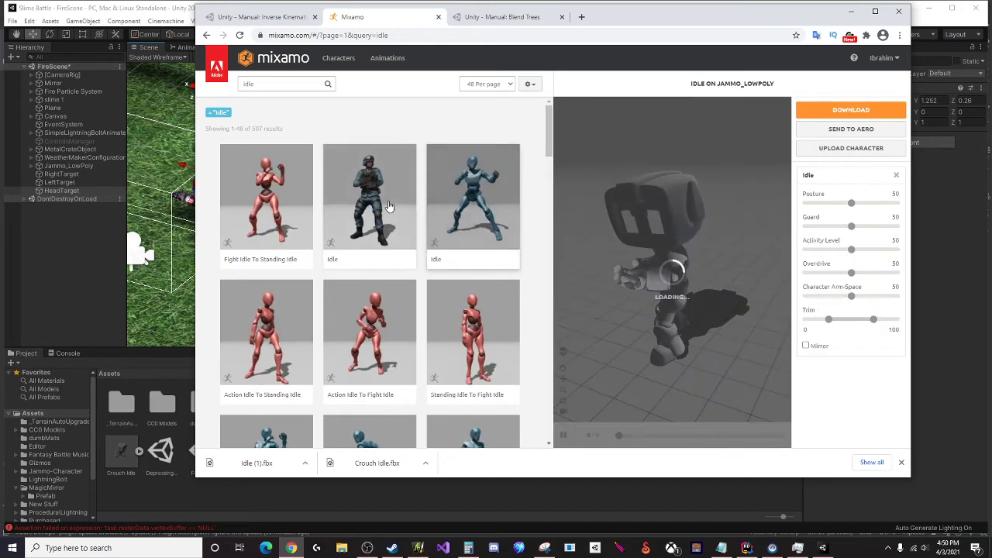
left_click(389, 206)
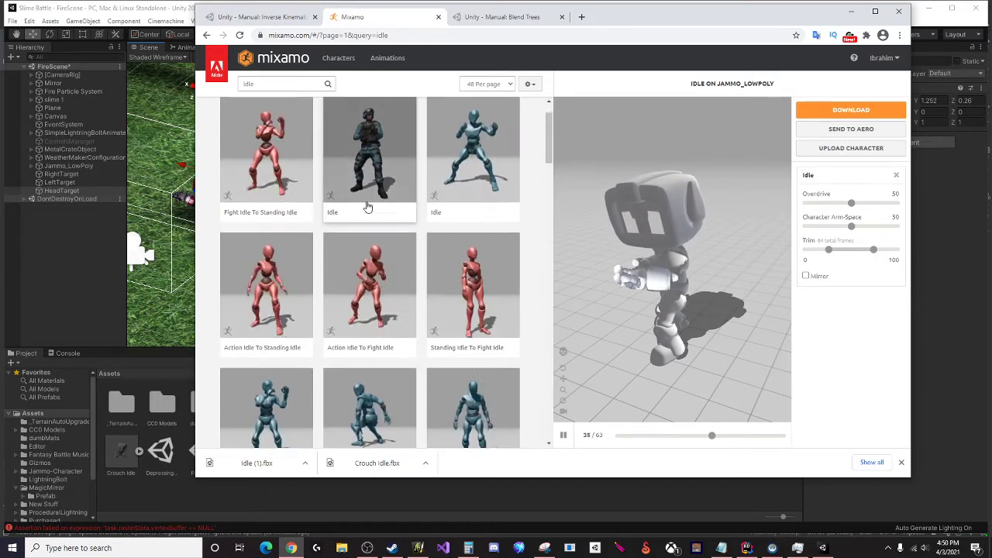
scroll(366, 207, "down", 1)
scroll(368, 207, "up", 1)
Search for 'crouching idle' and preview Crouching Idle on the robot from above
left_click(293, 86)
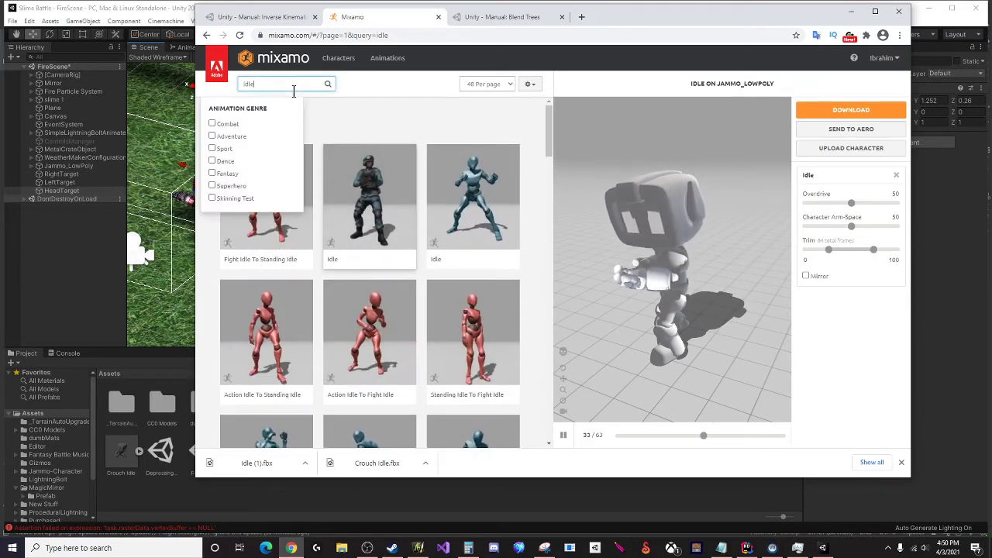
key("BackSpace")
key("BackSpace")
key("BackSpace")
key("BackSpace")
type("crouch")
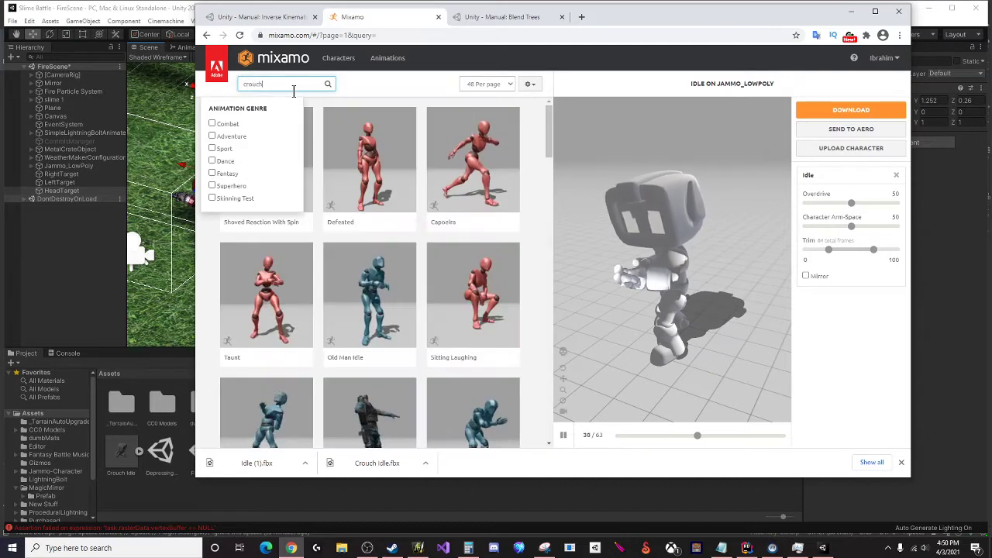
type("ing idle")
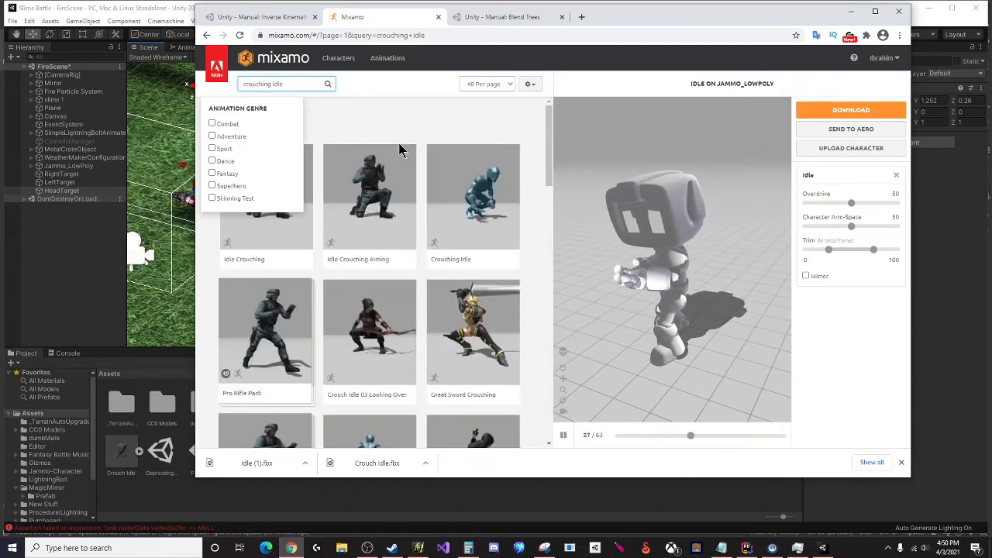
left_click(410, 122)
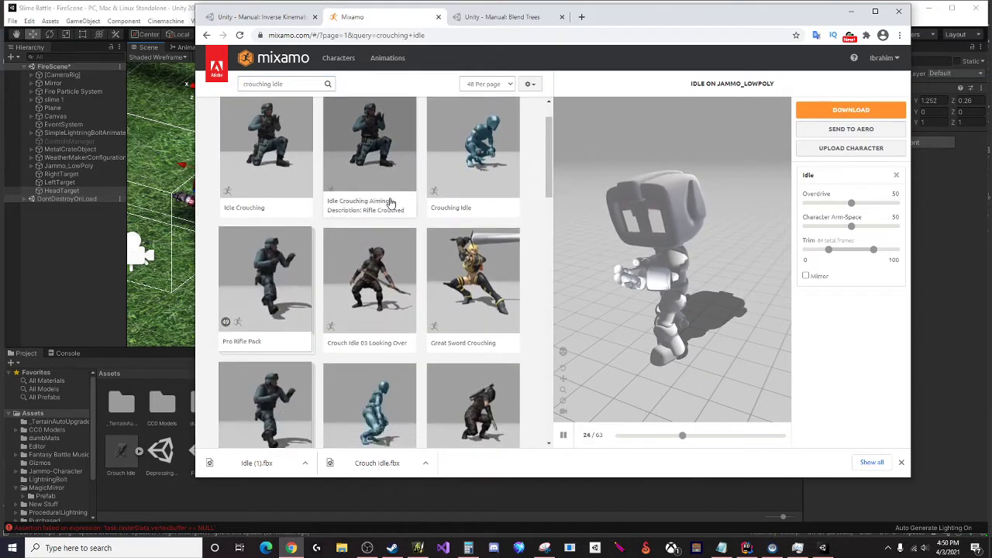
scroll(477, 202, "down", 2)
scroll(475, 201, "up", 1)
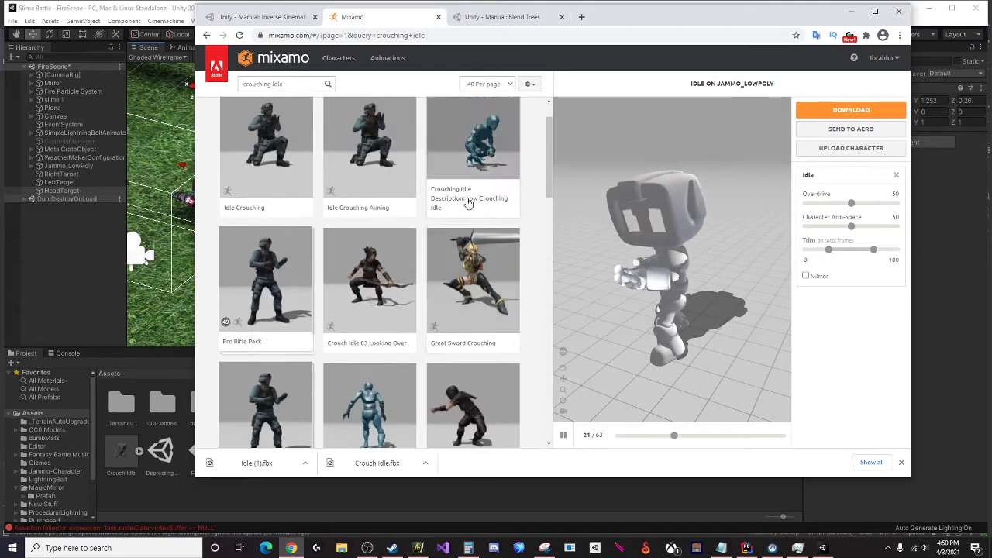
left_click(478, 169)
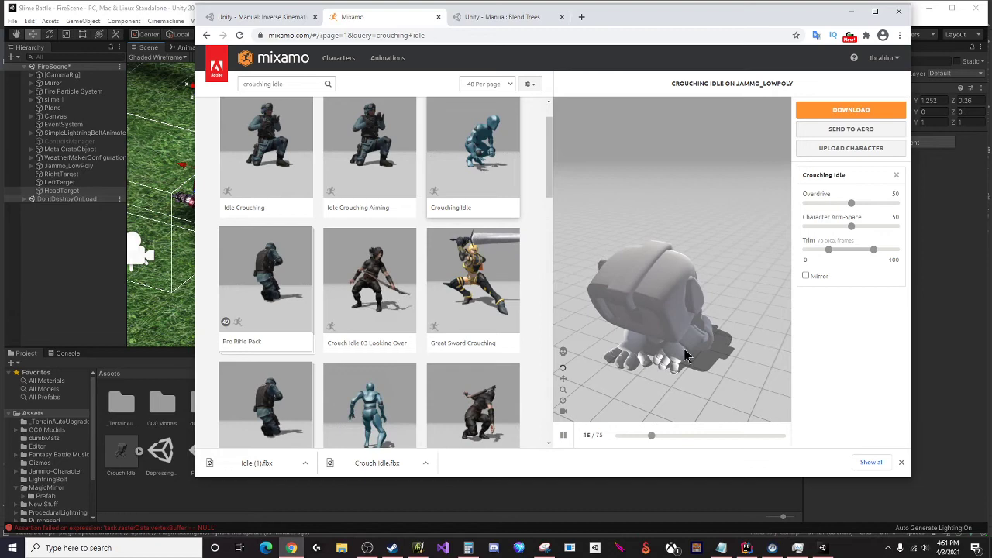
left_click_drag(684, 348, 697, 208)
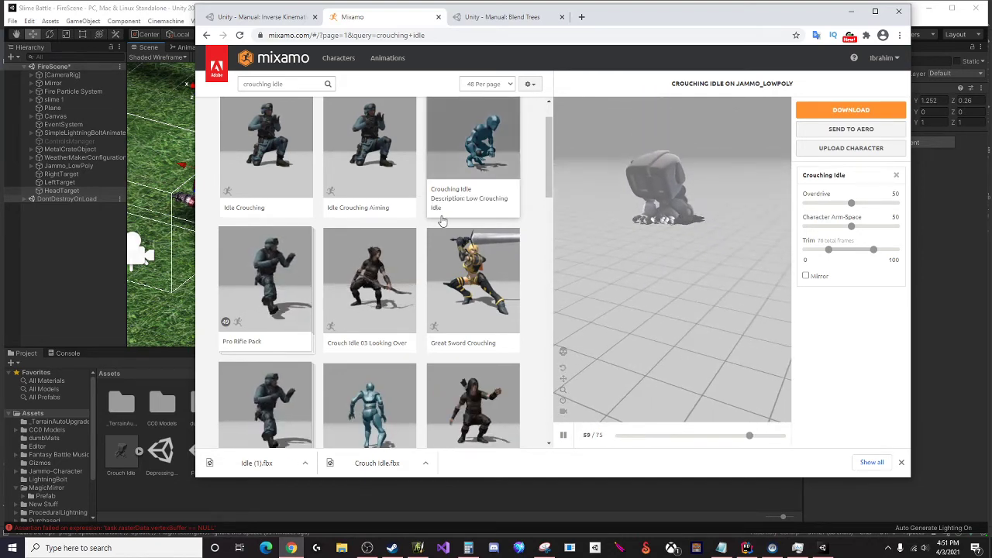
scroll(443, 220, "down", 2)
scroll(387, 182, "down", 2)
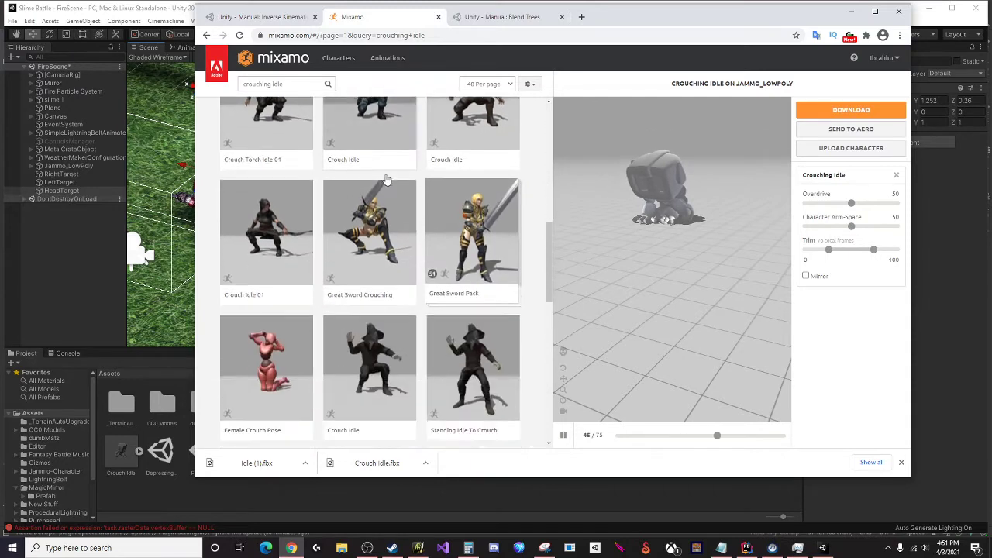
scroll(248, 122, "down", 2)
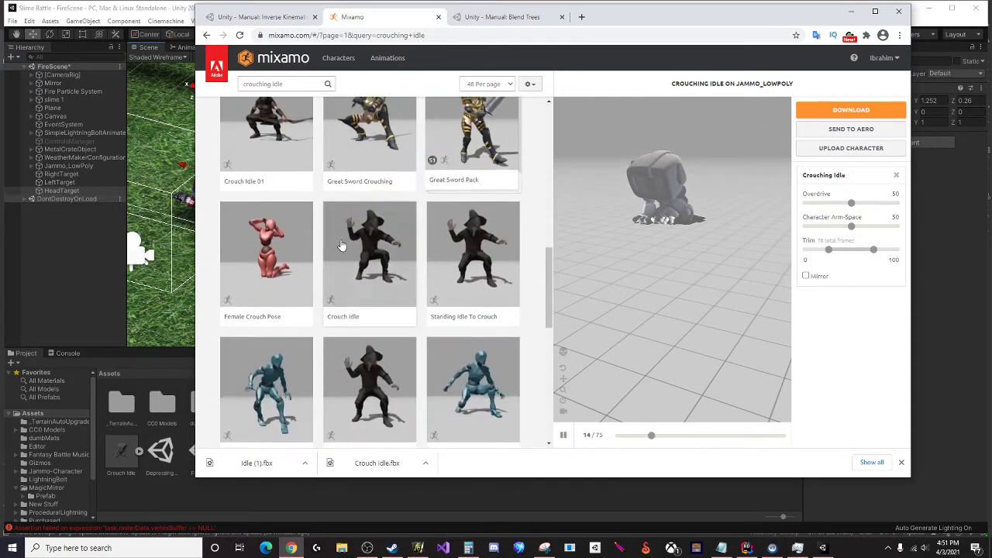
Compare Crouch Idle 01 and Crouch Idle 03 Looking Over, then return to Crouching Idle and orbit it
left_click(248, 121)
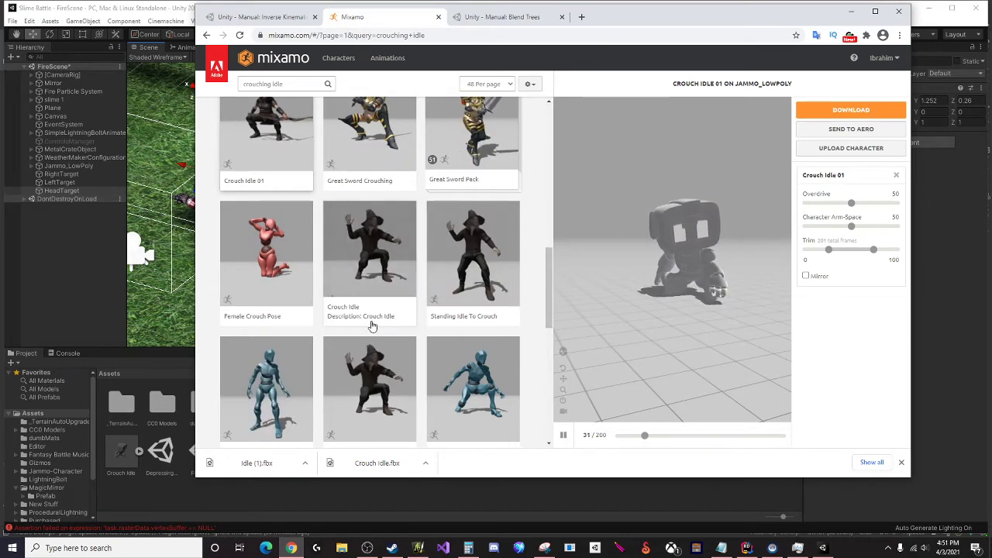
scroll(401, 324, "down", 3)
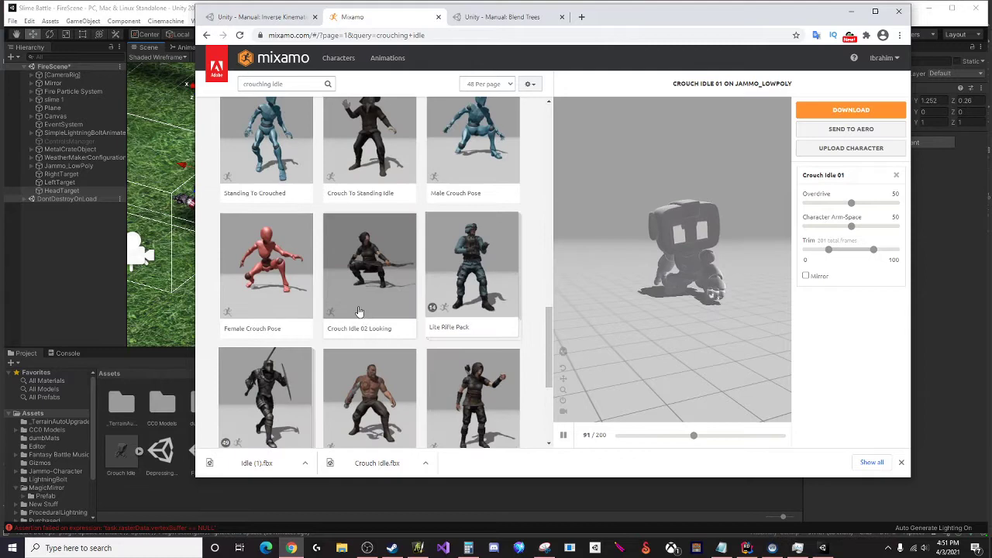
scroll(368, 306, "down", 2)
scroll(369, 297, "down", 2)
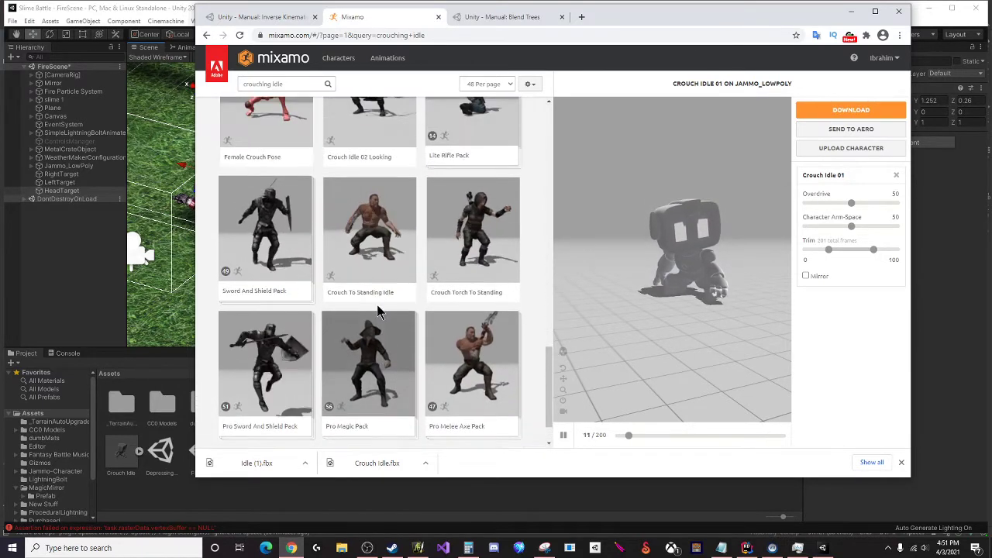
scroll(377, 304, "up", 1)
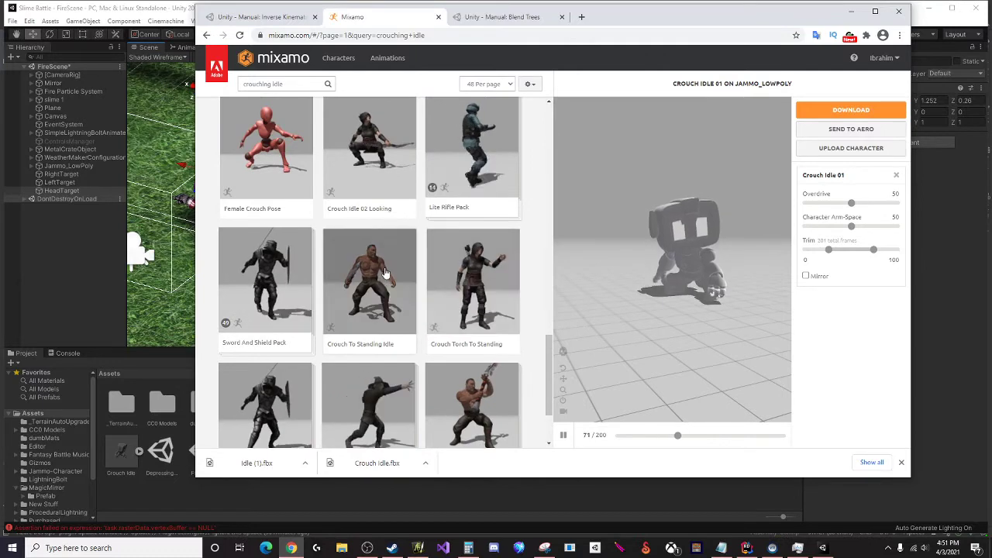
scroll(380, 283, "up", 3)
scroll(388, 297, "up", 1)
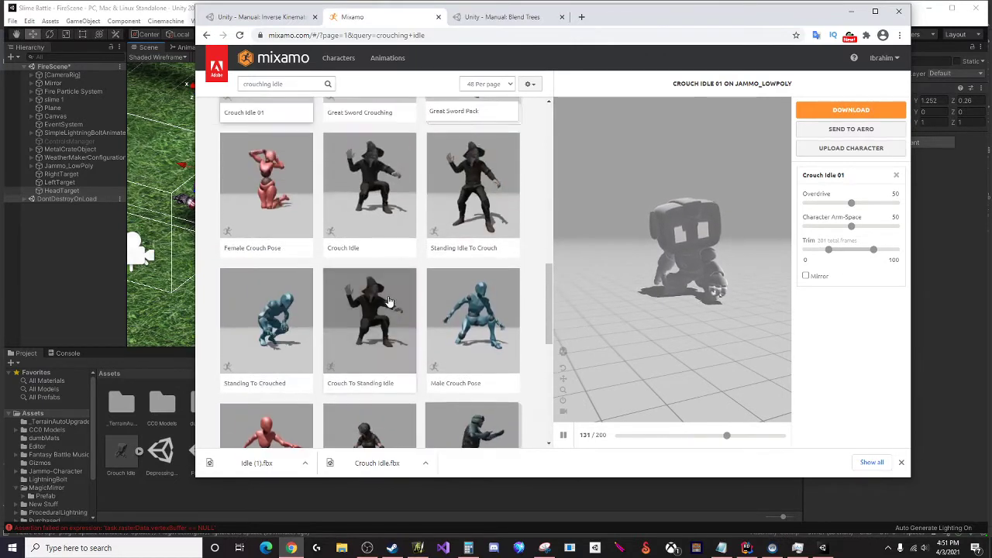
scroll(390, 296, "up", 2)
scroll(393, 296, "up", 2)
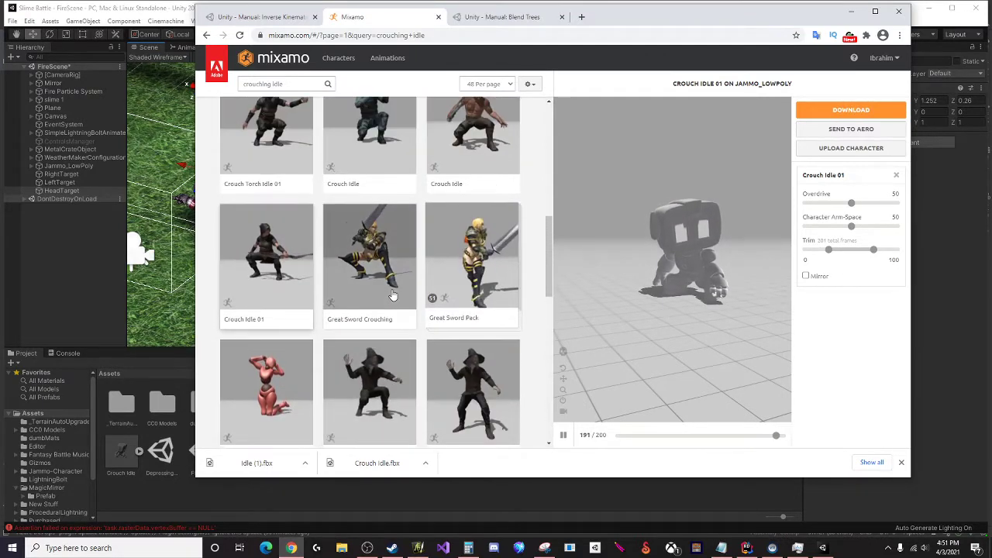
scroll(393, 261, "up", 2)
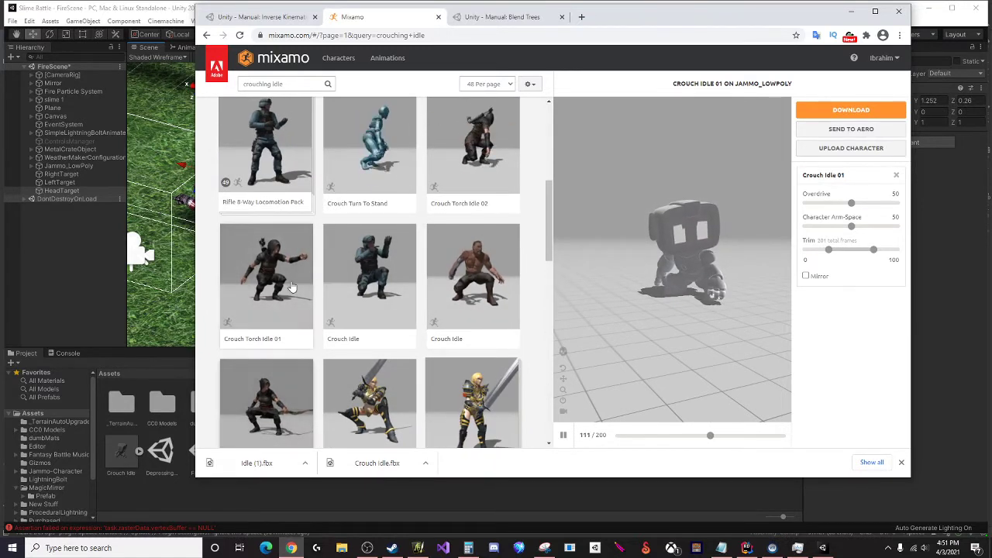
scroll(292, 288, "up", 2)
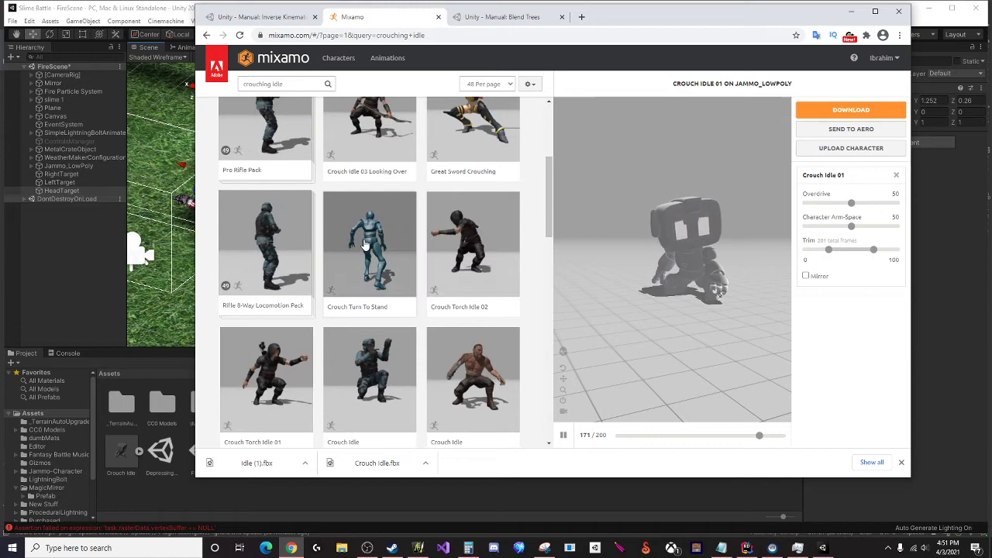
scroll(365, 245, "up", 2)
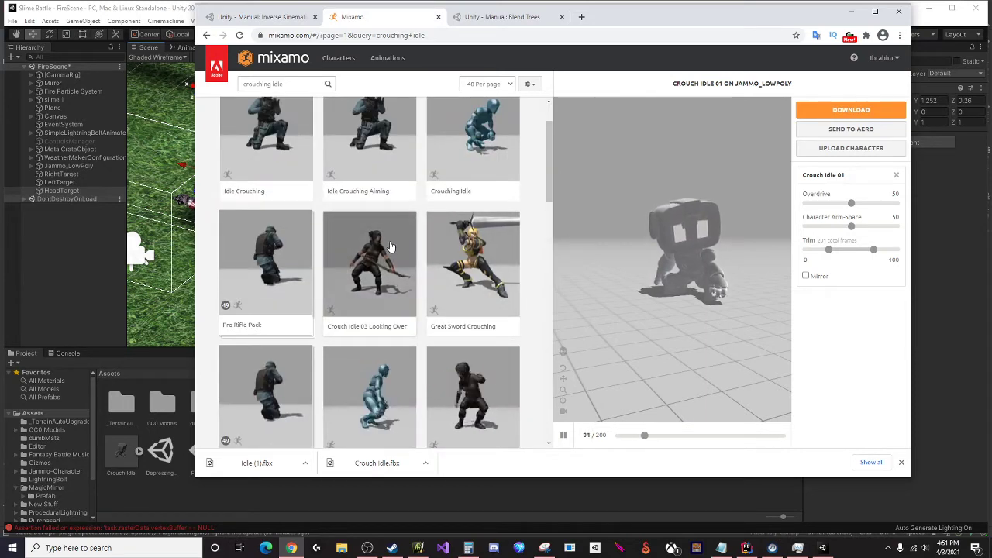
scroll(376, 250, "up", 2)
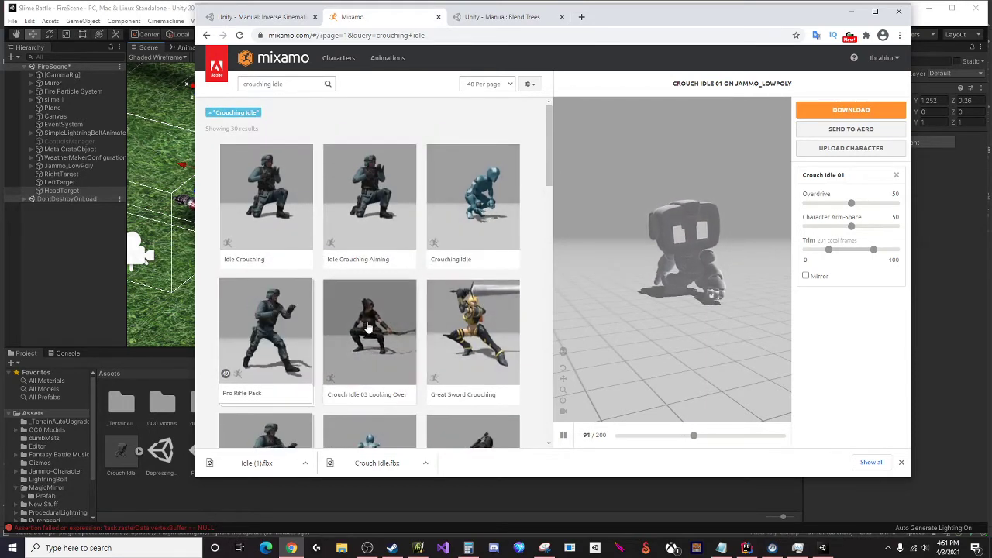
left_click(398, 309)
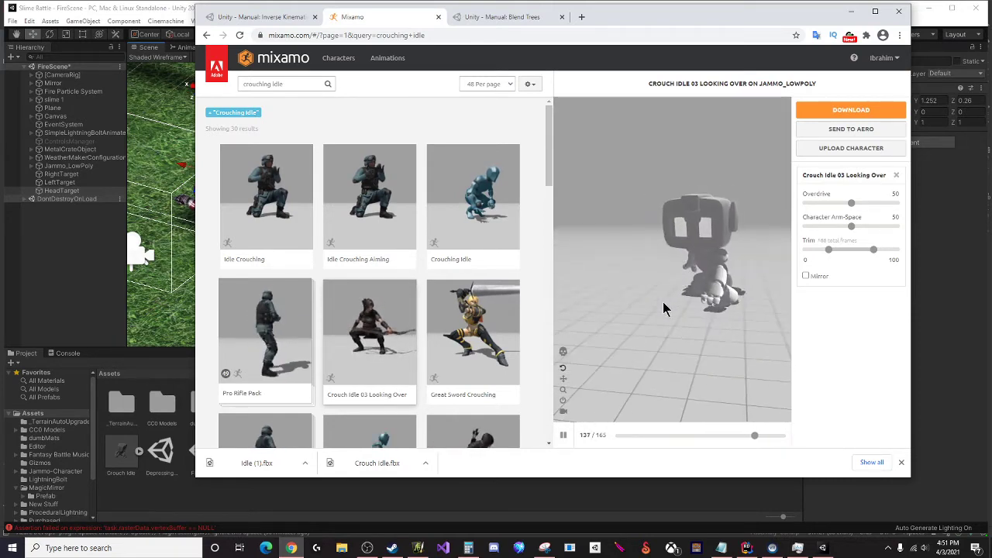
left_click(452, 207)
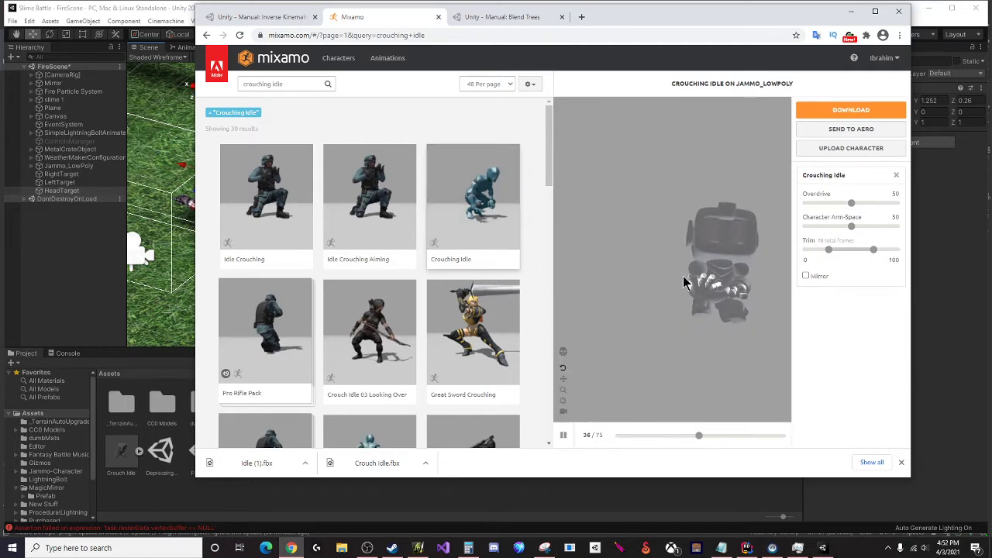
left_click_drag(646, 249, 678, 314)
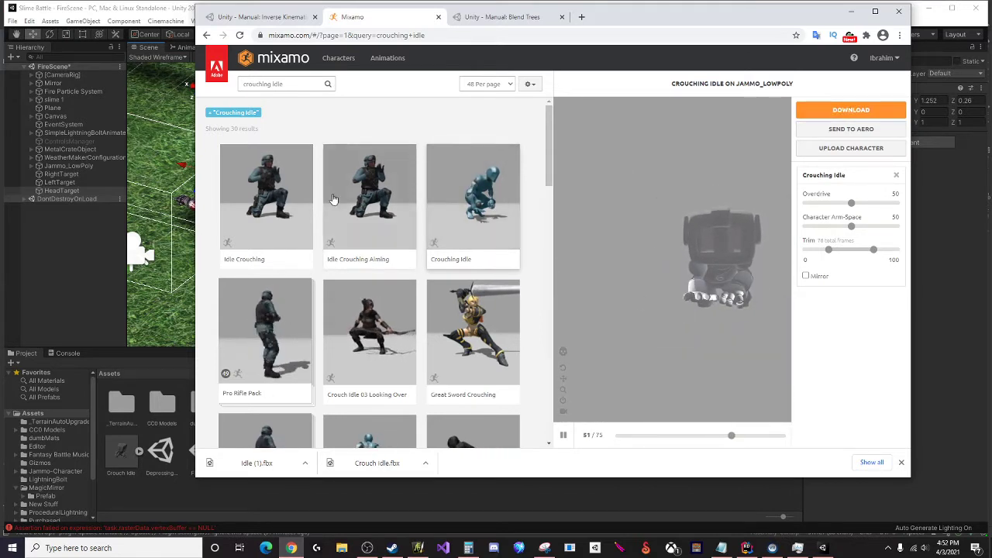
Download Crouching Idle as FBX Binary at 60 fps and check the finished file
left_click(887, 113)
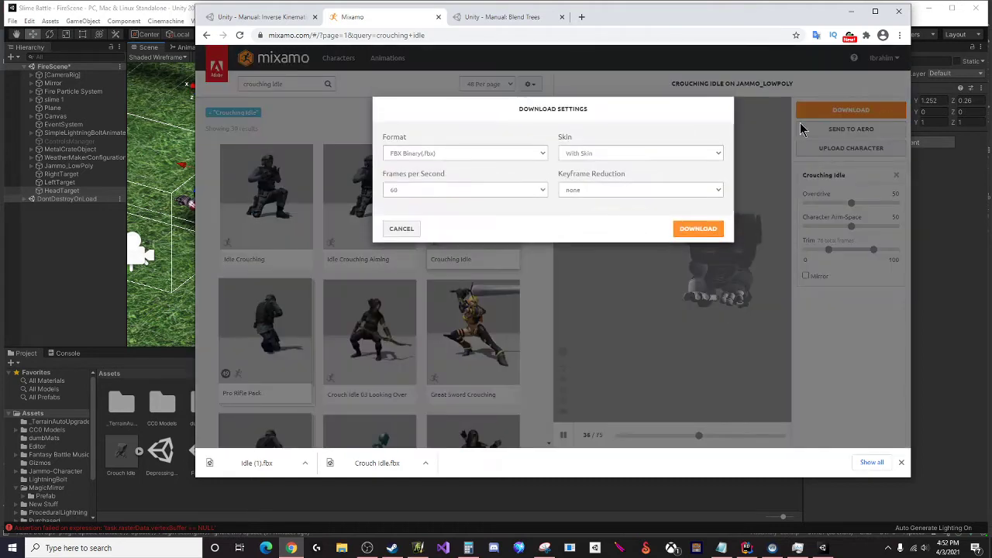
left_click(450, 194)
left_click(698, 231)
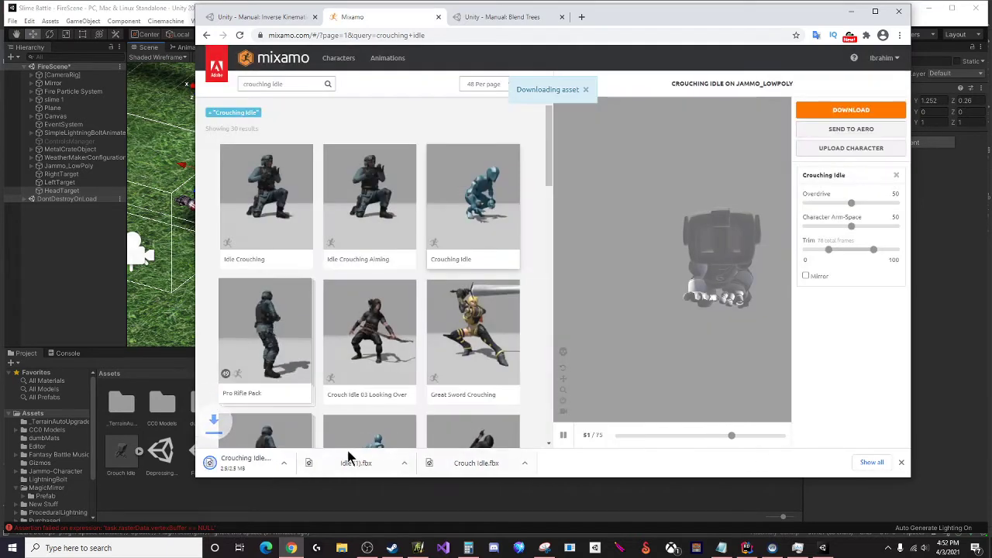
left_click(305, 463)
left_click(325, 508)
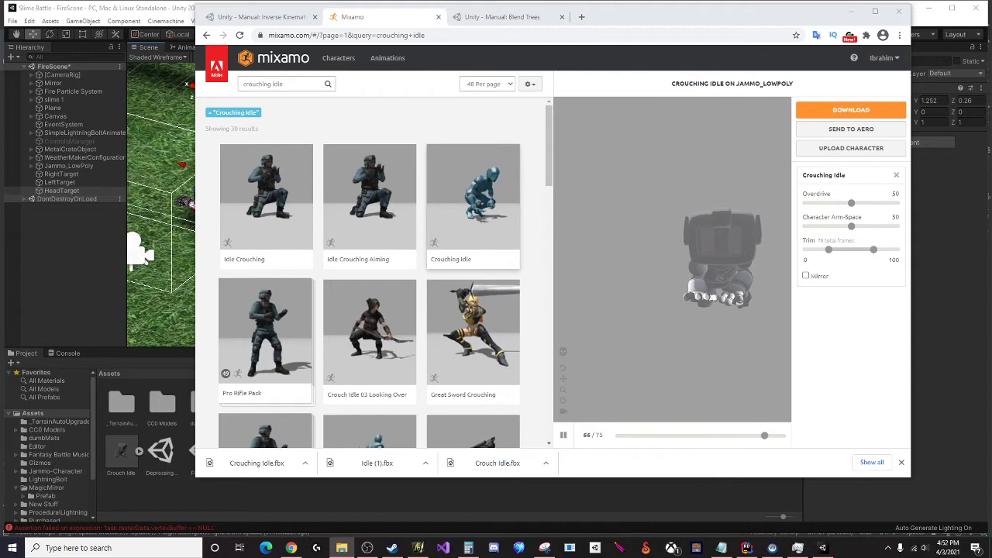
Back in Unity, set the Crouching Idle rig's Animation Type to Humanoid and apply
left_click(448, 499)
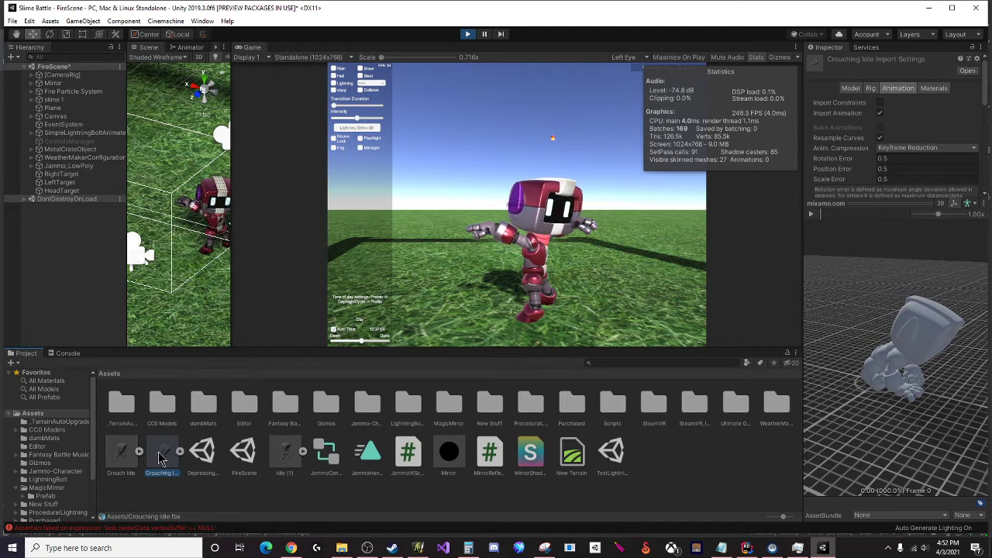
left_click(873, 89)
left_click(911, 103)
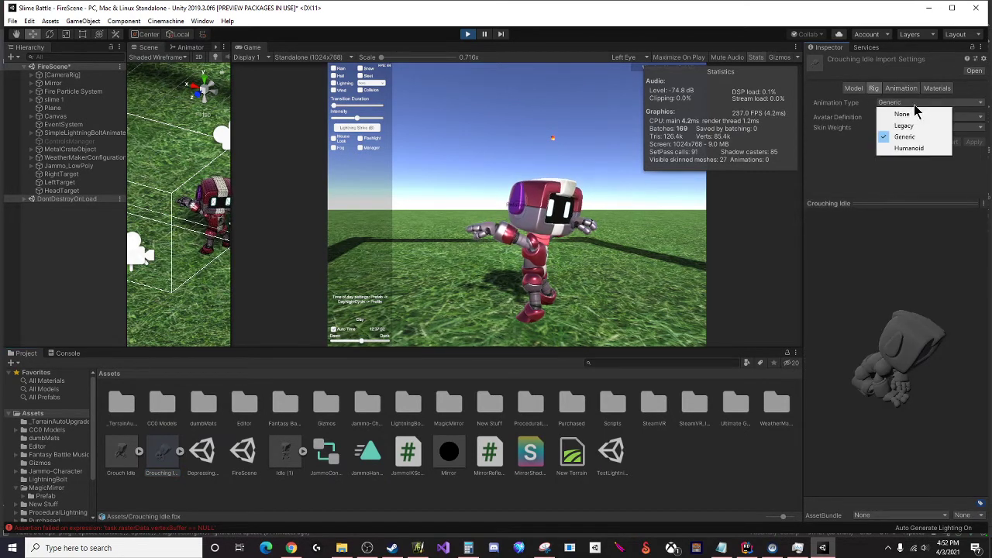
left_click(910, 148)
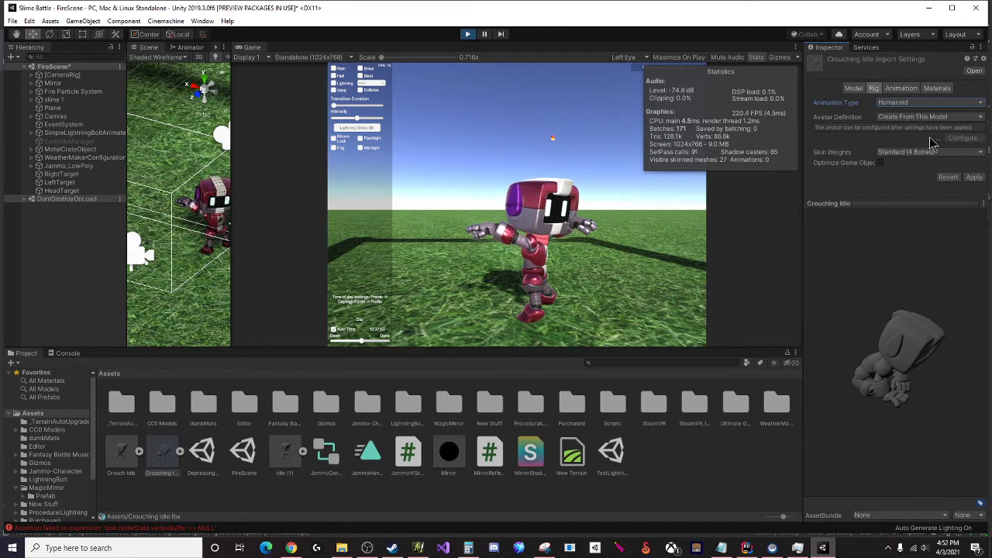
left_click(981, 177)
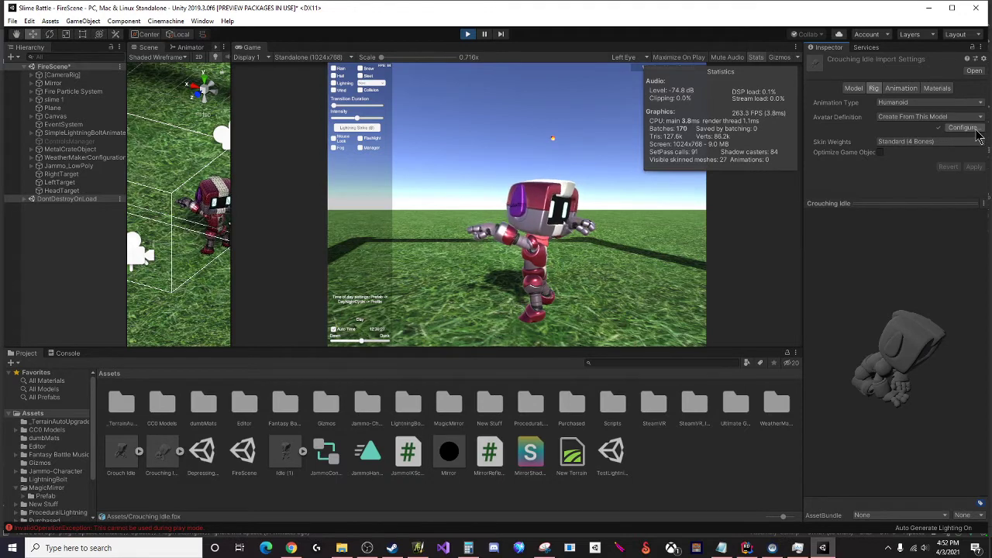
Rename the animation clip to 'full crouch idle' and apply the import settings
left_click(855, 90)
left_click(897, 89)
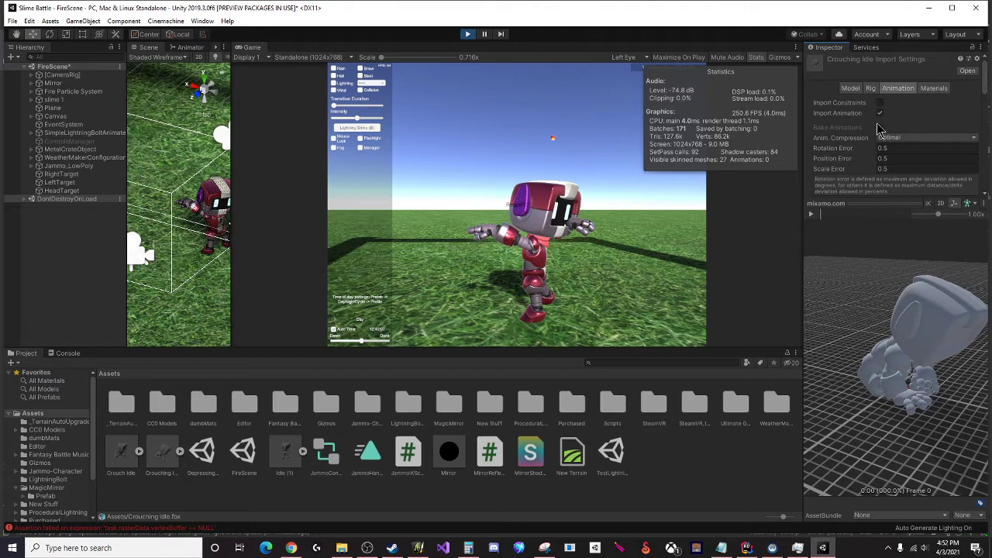
scroll(845, 161, "down", 5)
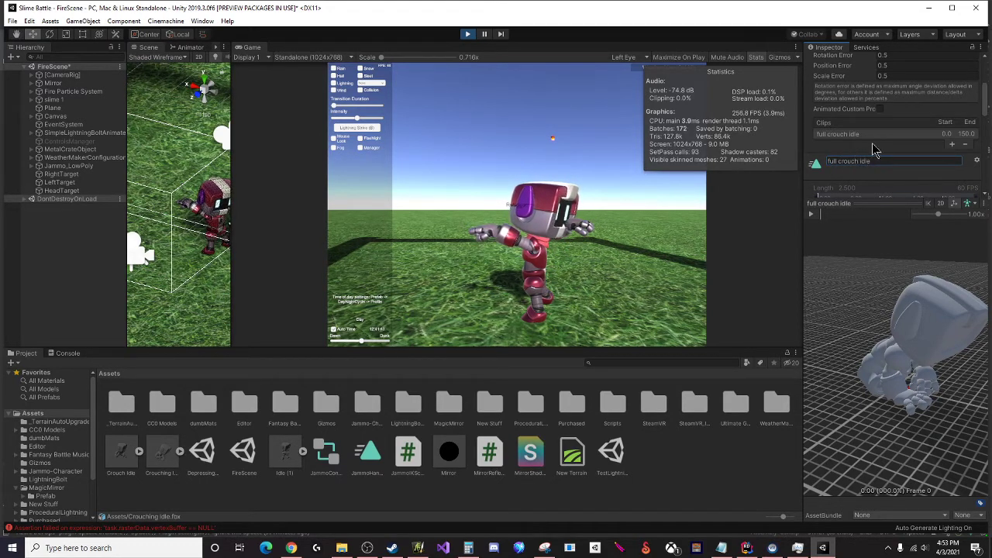
scroll(873, 149, "down", 5)
left_click(968, 190)
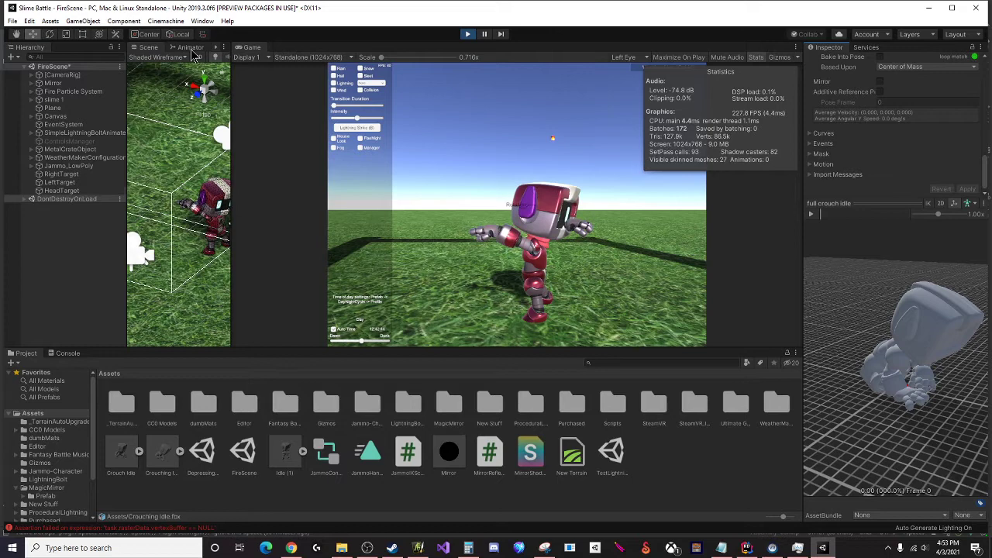
Set the Blend Tree's first motion to 'full crouch idle' in the Animator, then restart Play mode
left_click(191, 48)
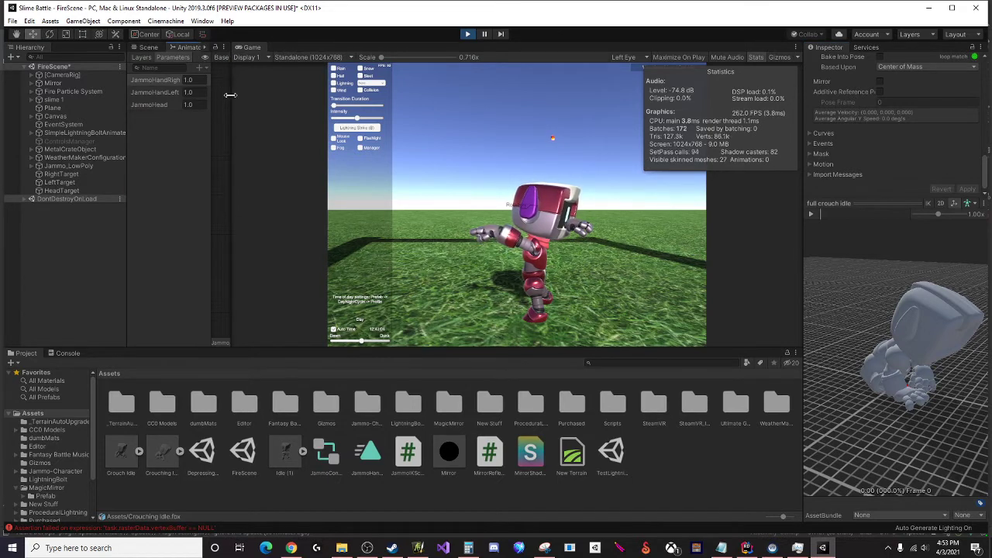
left_click_drag(230, 95, 641, 95)
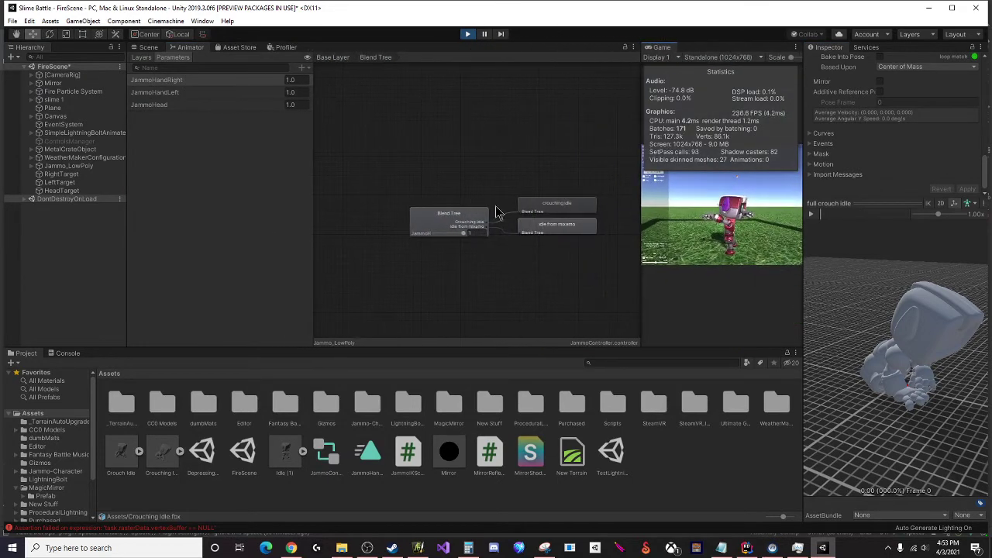
left_click(560, 206)
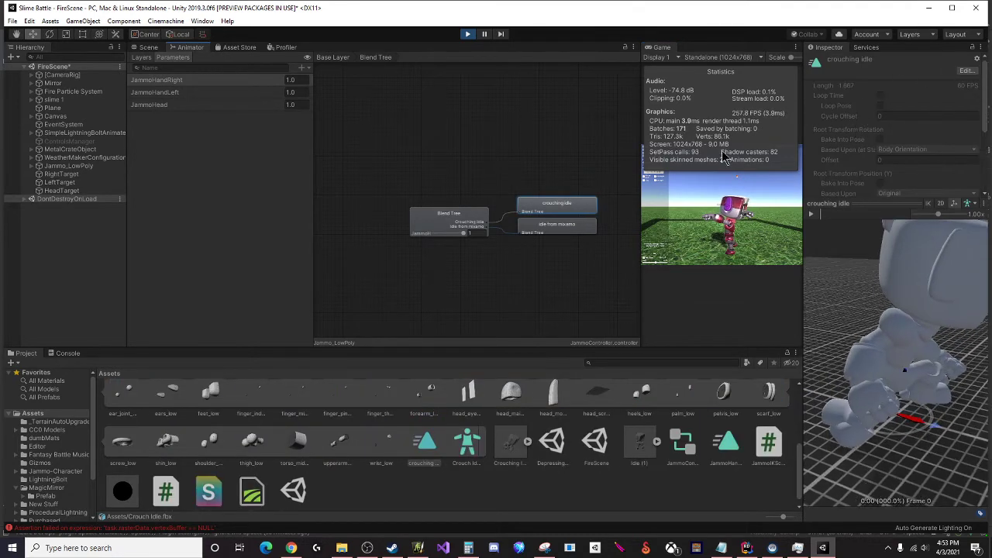
left_click(452, 222)
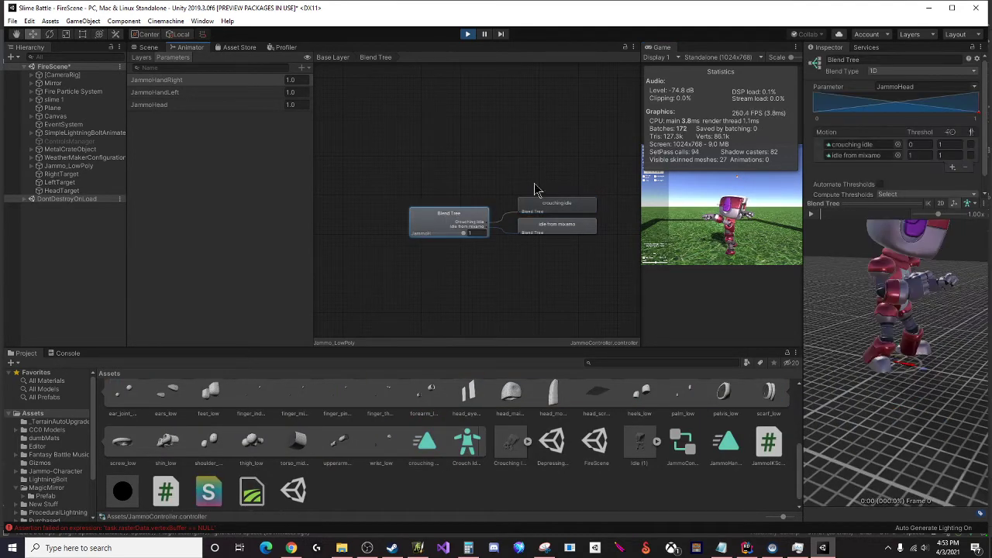
left_click(898, 145)
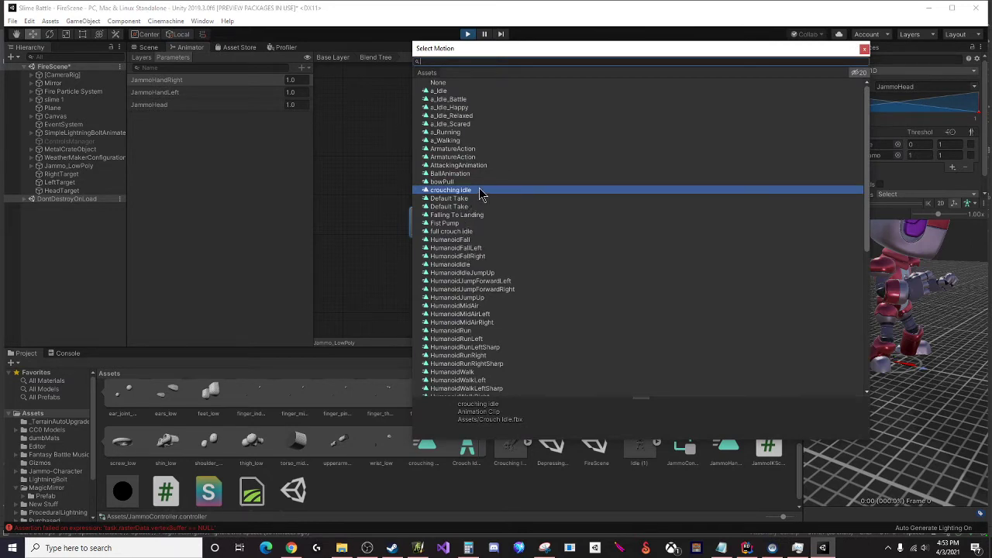
scroll(481, 193, "down", 7)
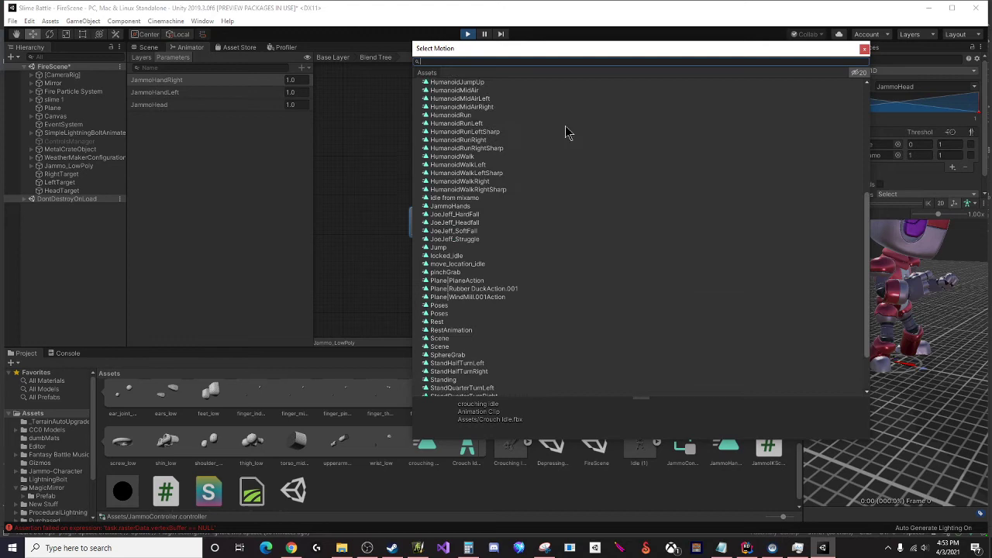
scroll(527, 157, "up", 7)
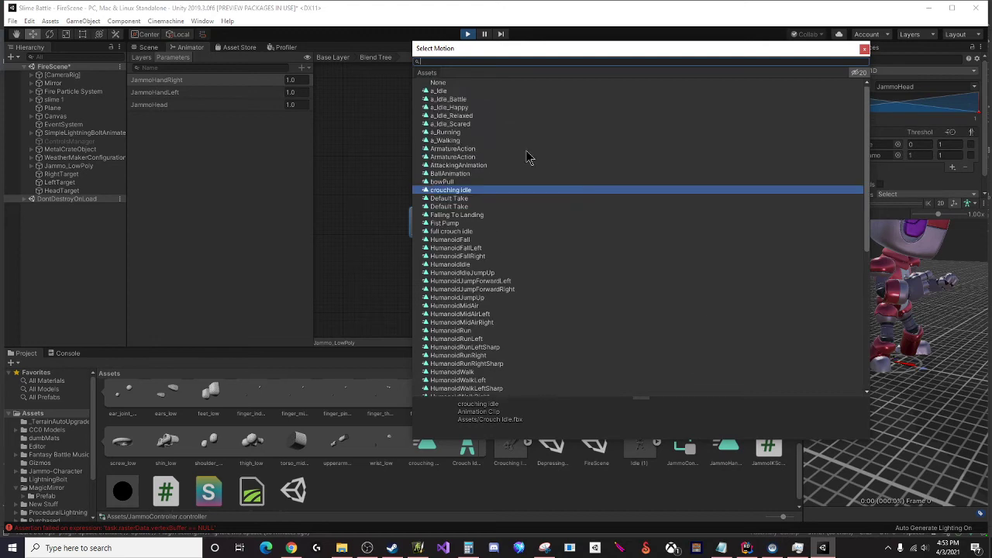
double_click(463, 232)
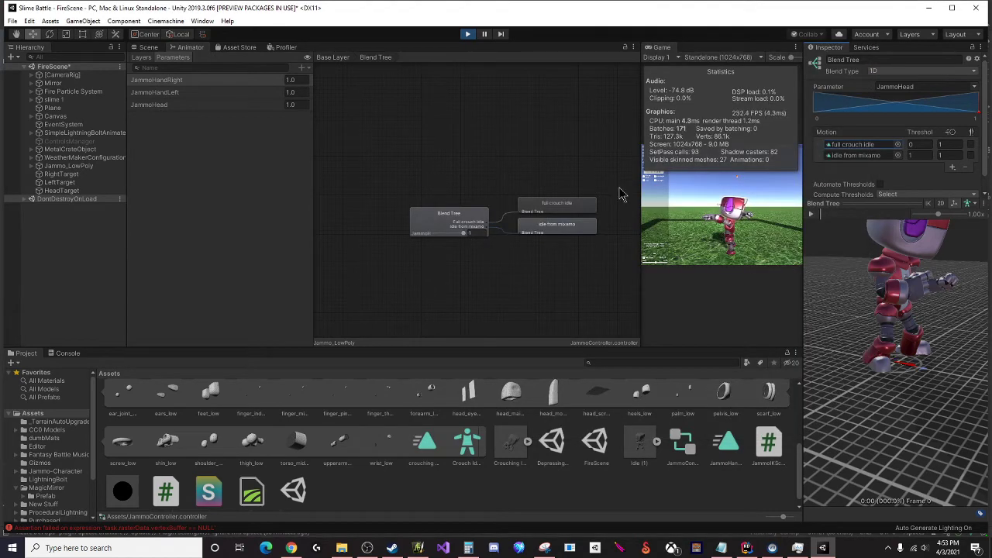
left_click(468, 34)
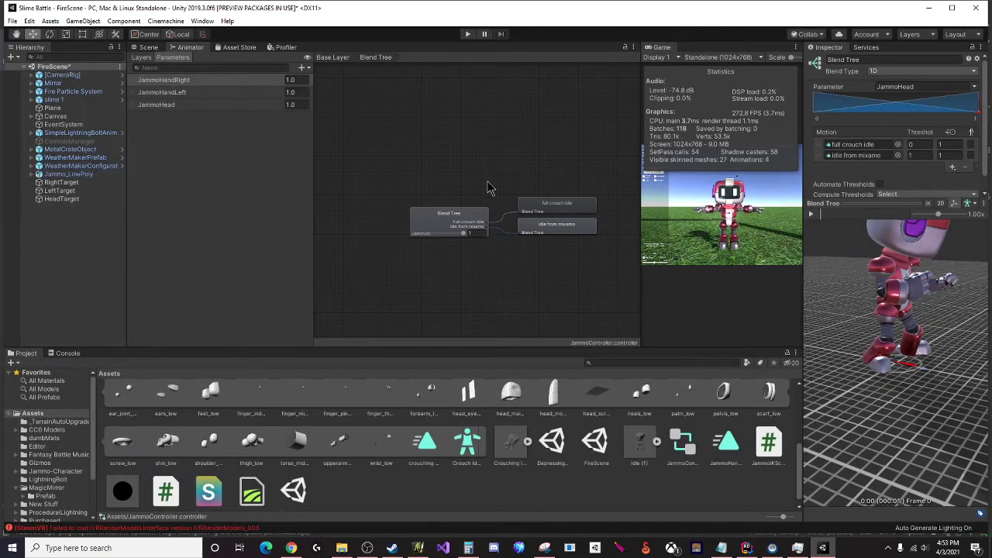
left_click(466, 34)
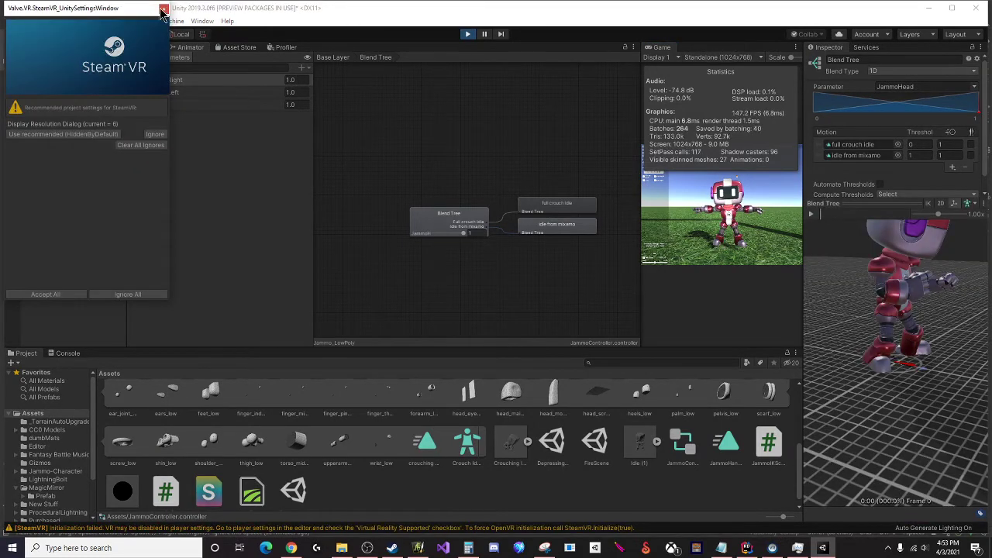
Close the SteamVR window, lower HeadTarget to Y 0.838, and orbit to look down on the robot
left_click(164, 9)
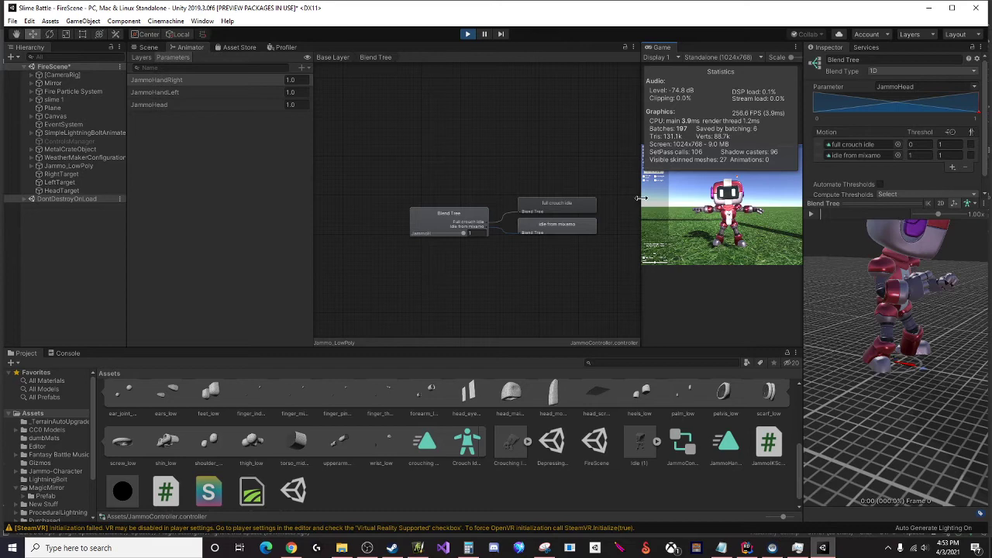
left_click_drag(642, 191, 303, 132)
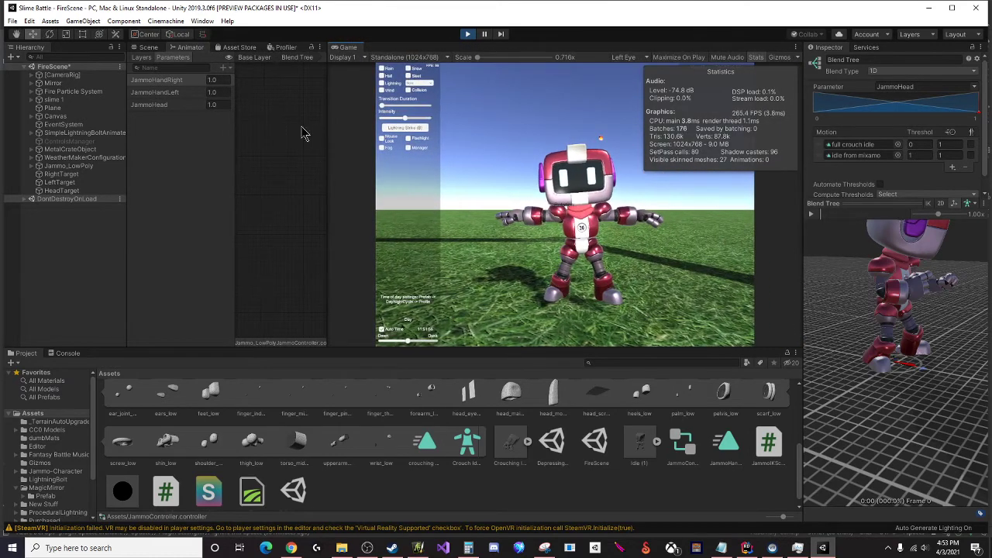
left_click(148, 48)
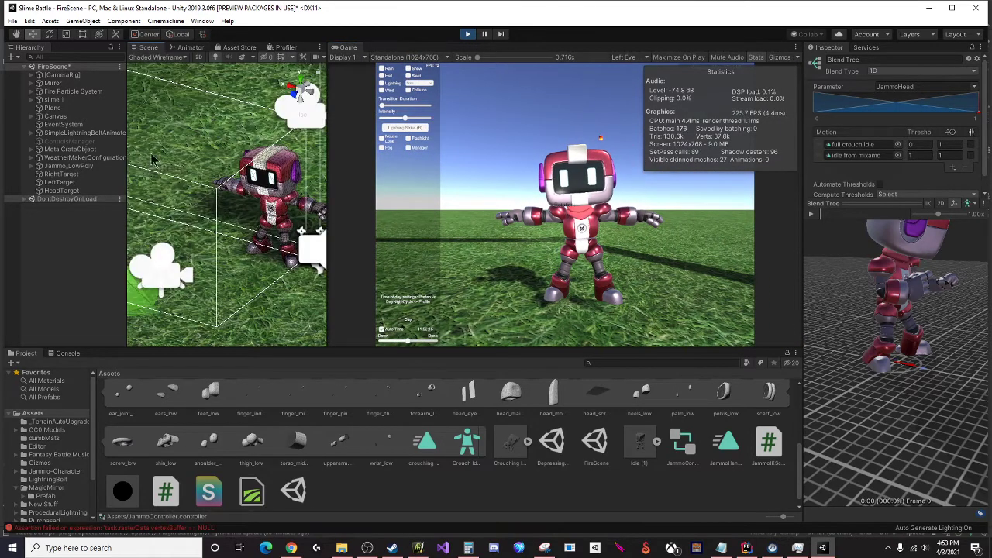
left_click(63, 192)
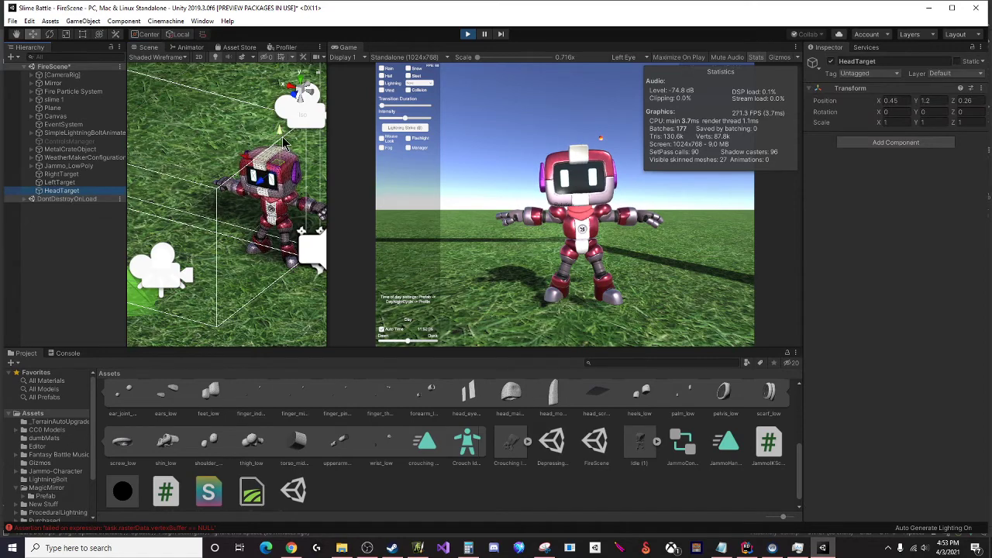
left_click_drag(283, 149, 283, 181)
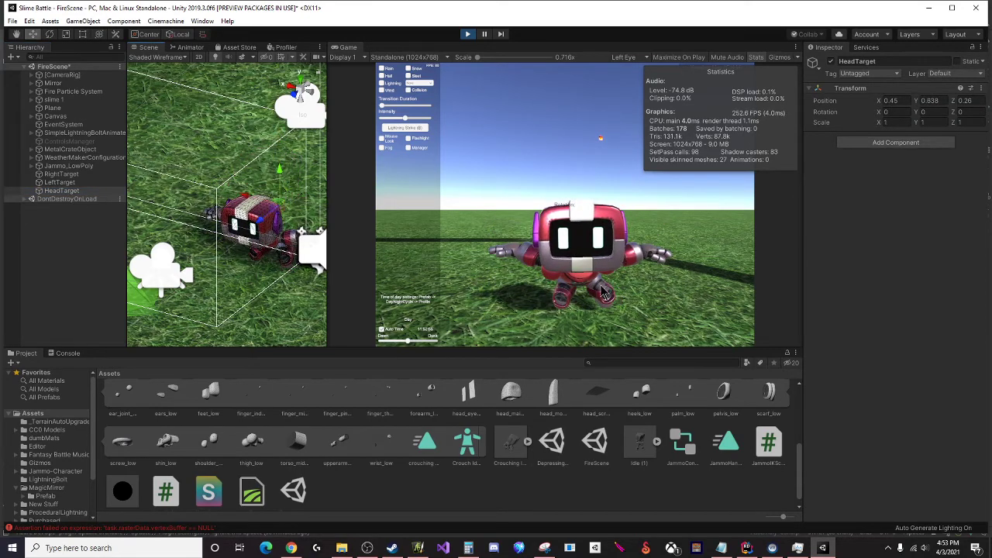
left_click_drag(314, 232, 44, 233, "alt")
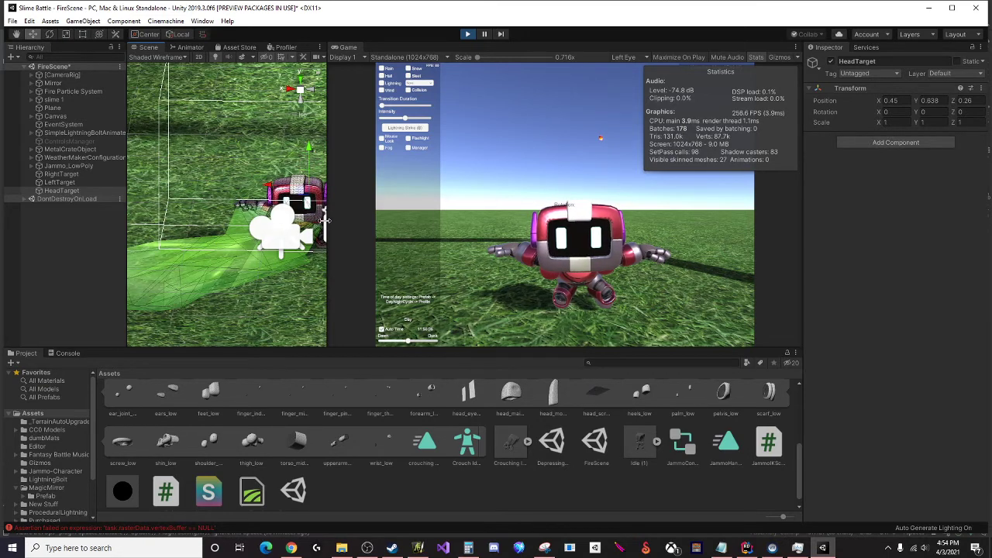
left_click_drag(327, 220, 356, 220)
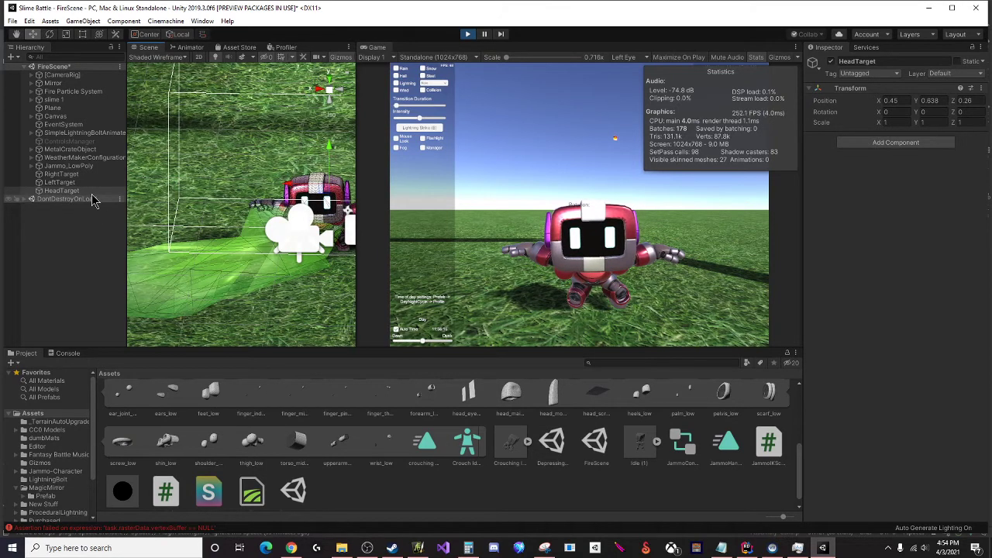
In the Base Layer, create a new Blend Tree 0 state and enter it
left_click(186, 47)
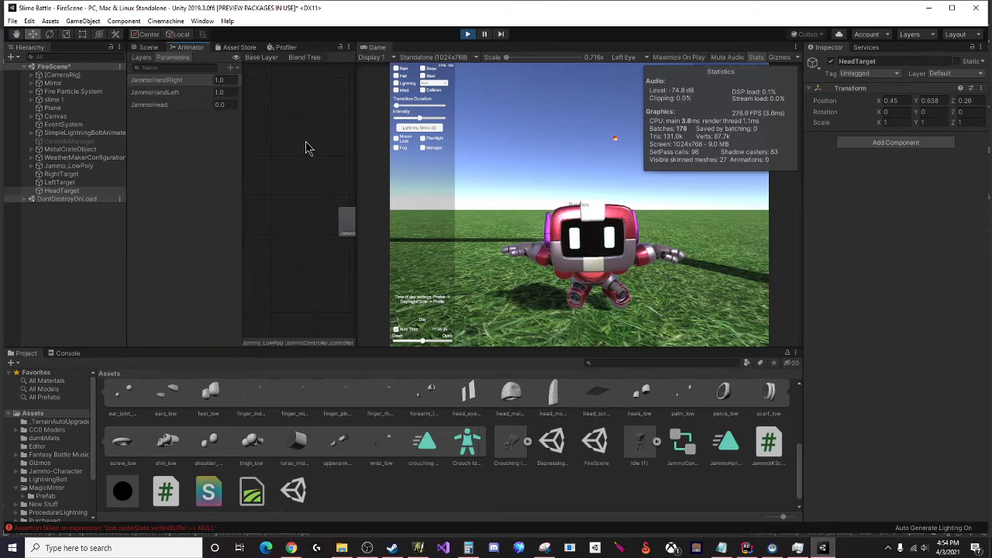
left_click_drag(356, 169, 591, 169)
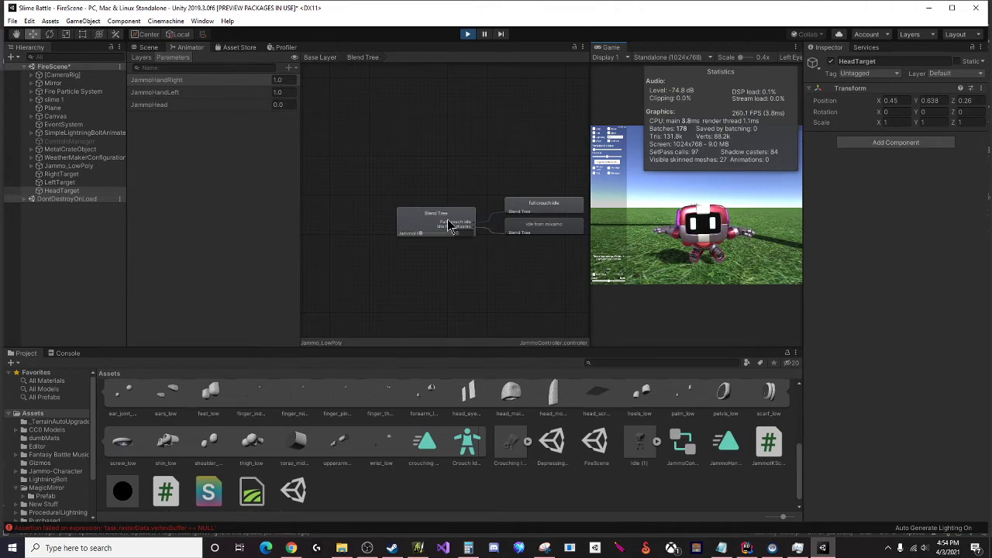
left_click(331, 58)
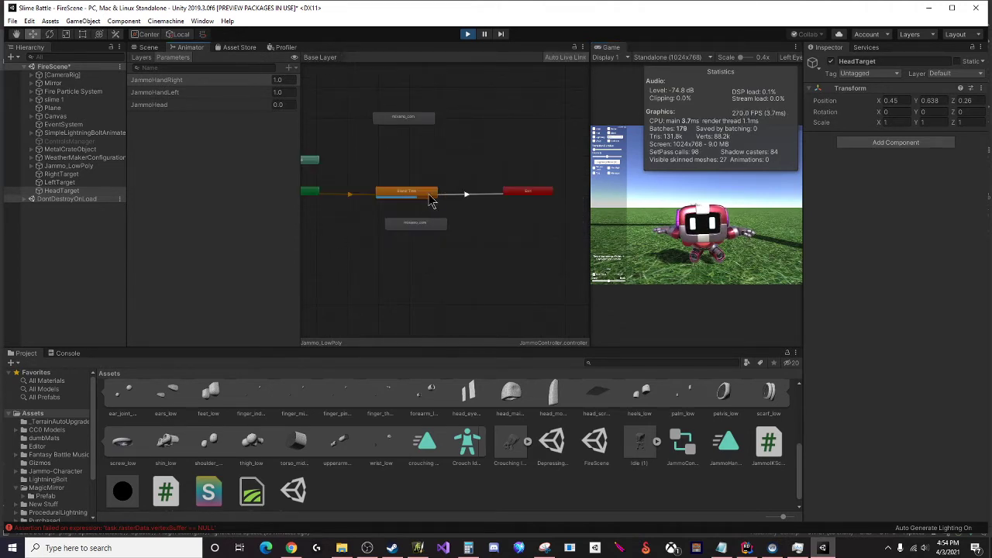
scroll(403, 166, "down", 3)
middle_click_drag(416, 172, 478, 161)
scroll(434, 197, "up", 5)
right_click(416, 171)
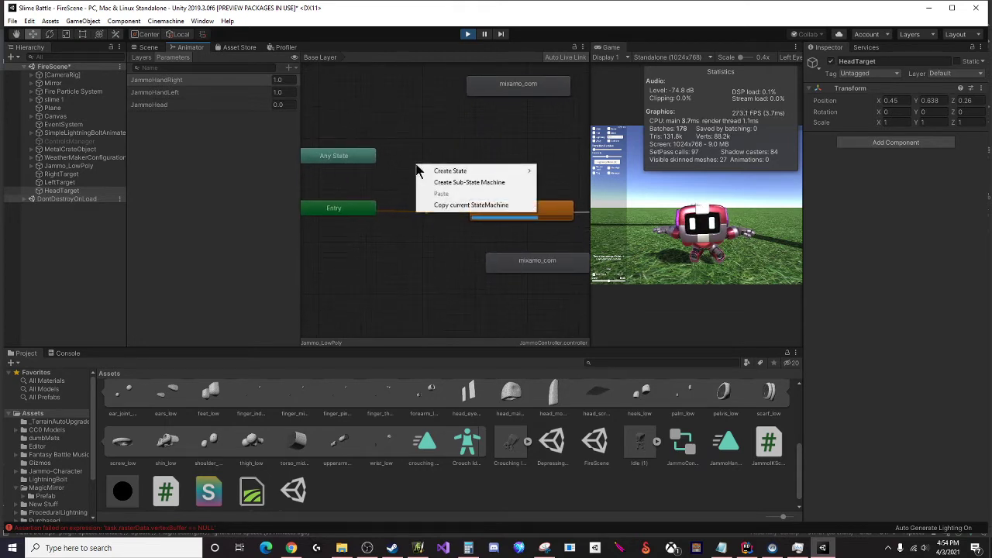
mouse_move(448, 174)
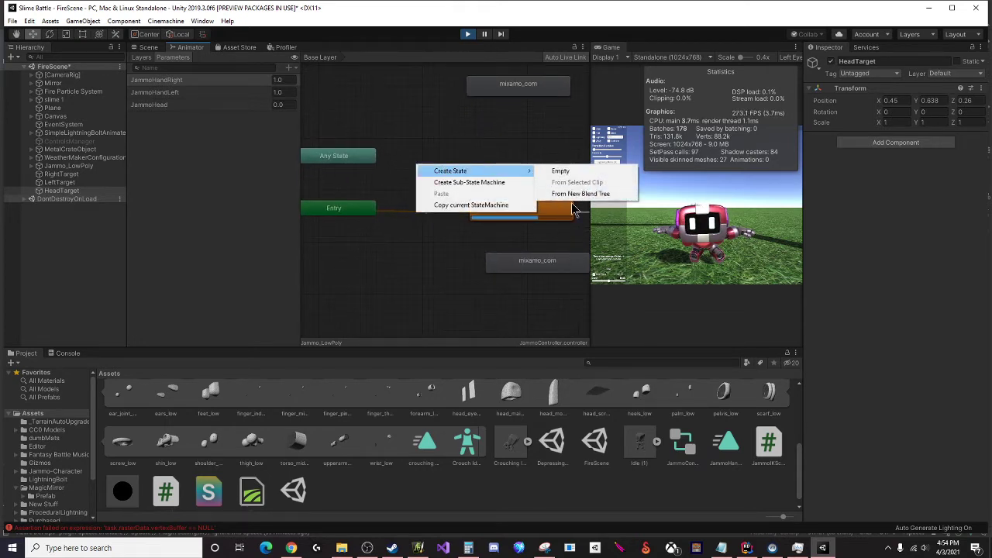
left_click(580, 194)
left_click(479, 177)
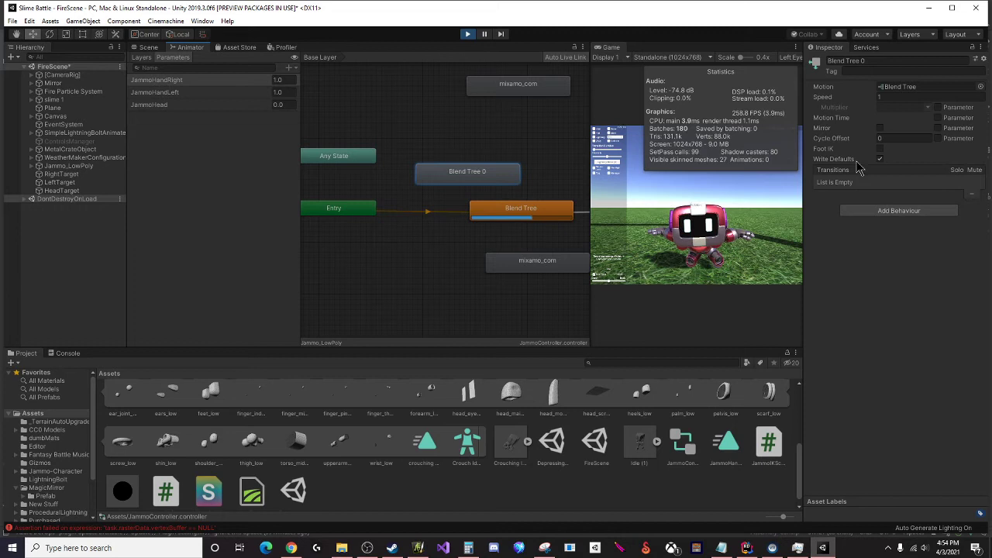
double_click(449, 181)
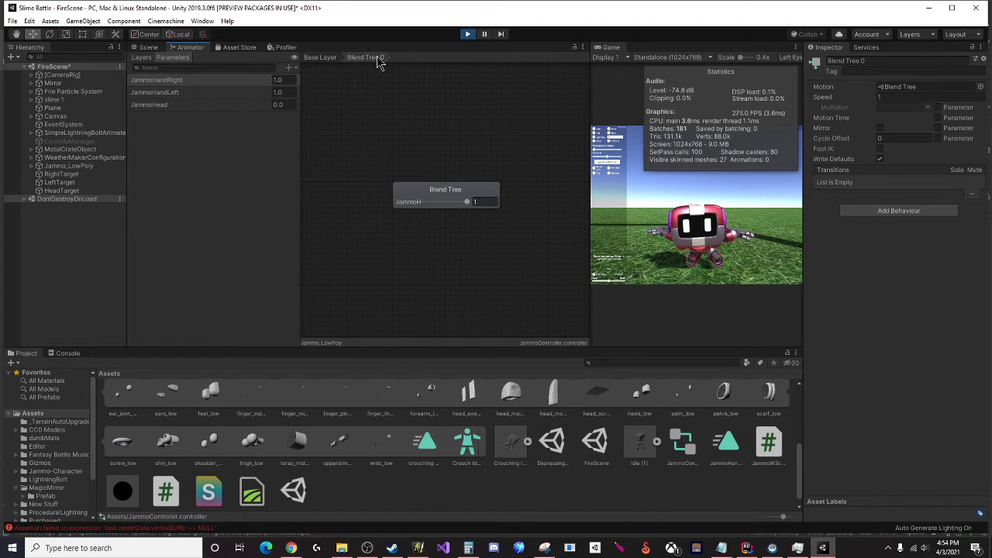
Add two motion slots, turn off automatic thresholds, and set the second threshold to 1
left_click(444, 194)
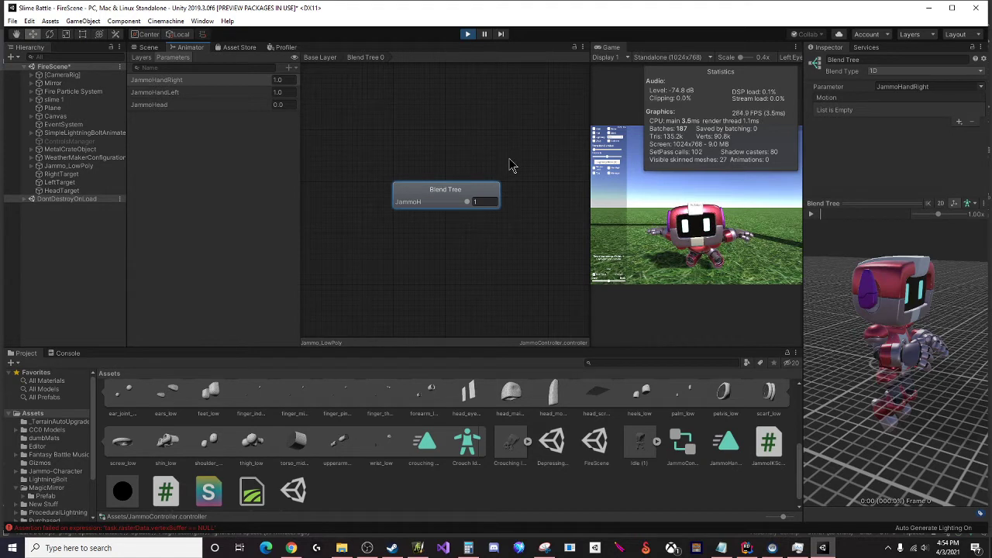
left_click(958, 124)
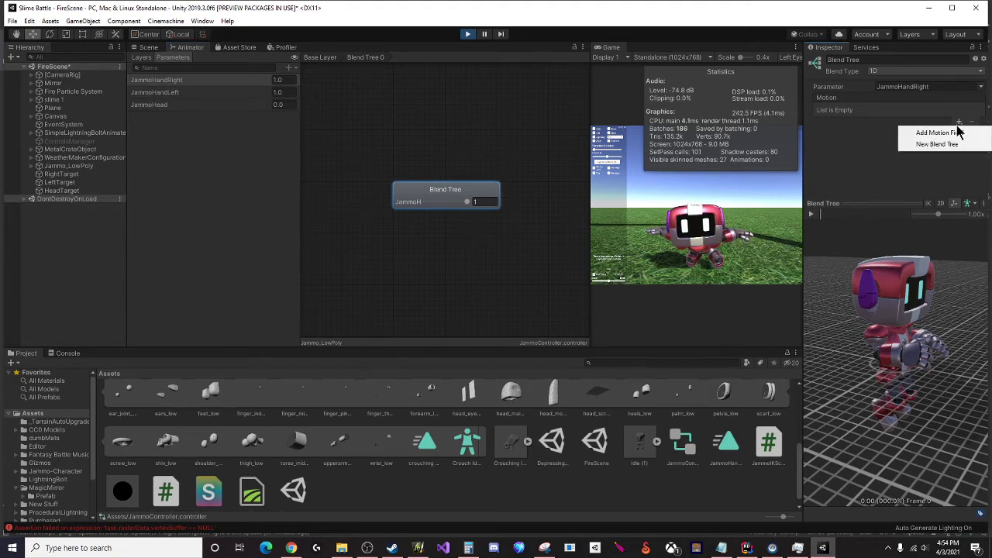
left_click(938, 133)
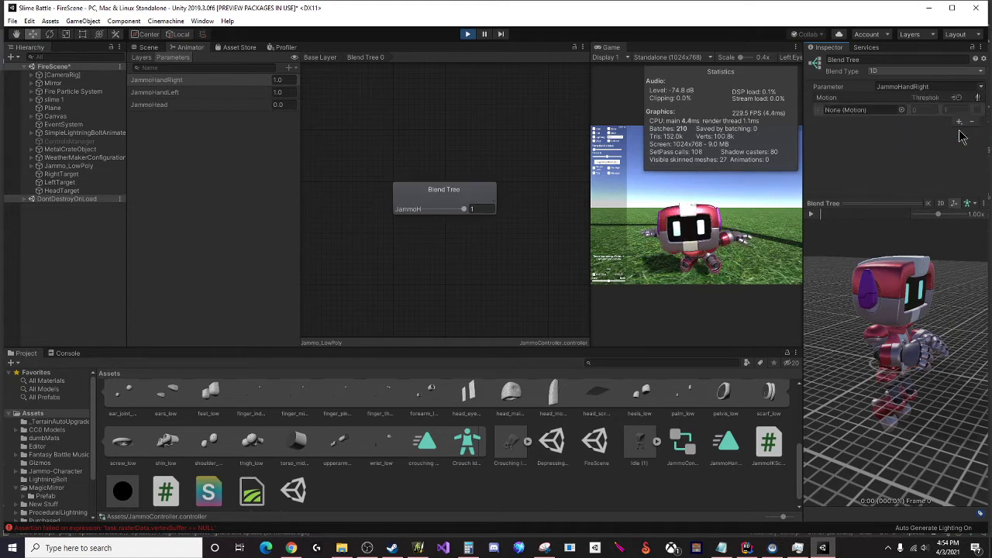
left_click(959, 123)
left_click(938, 133)
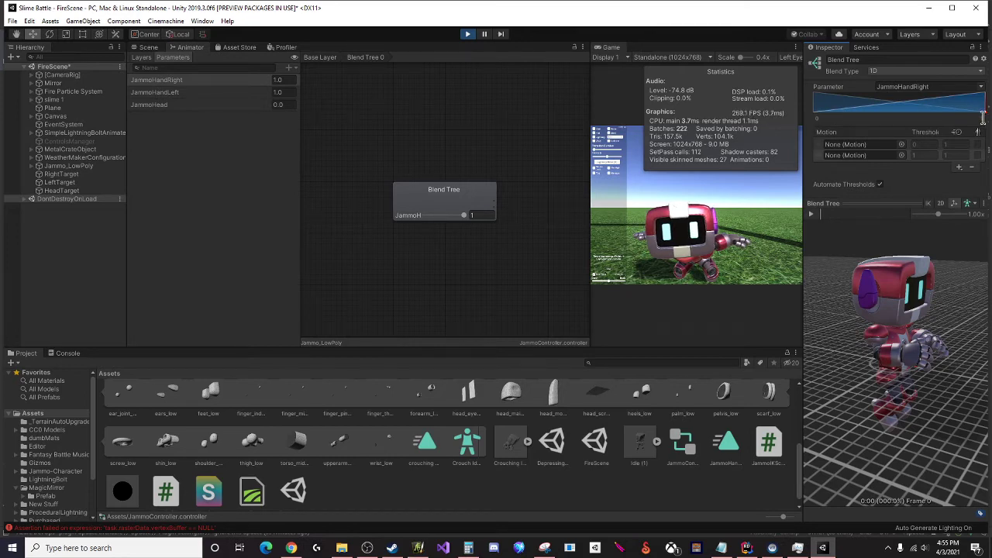
left_click_drag(985, 120, 972, 111)
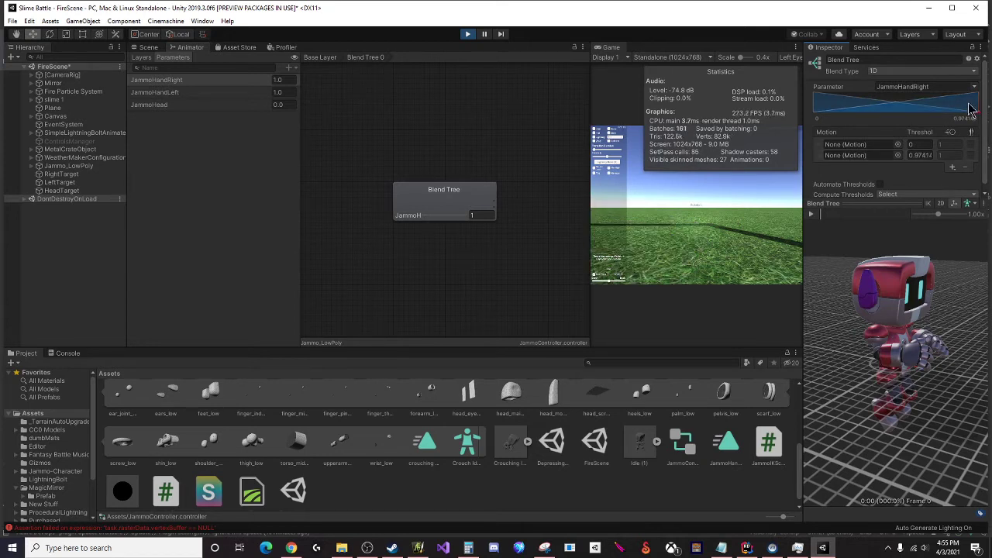
left_click(922, 155)
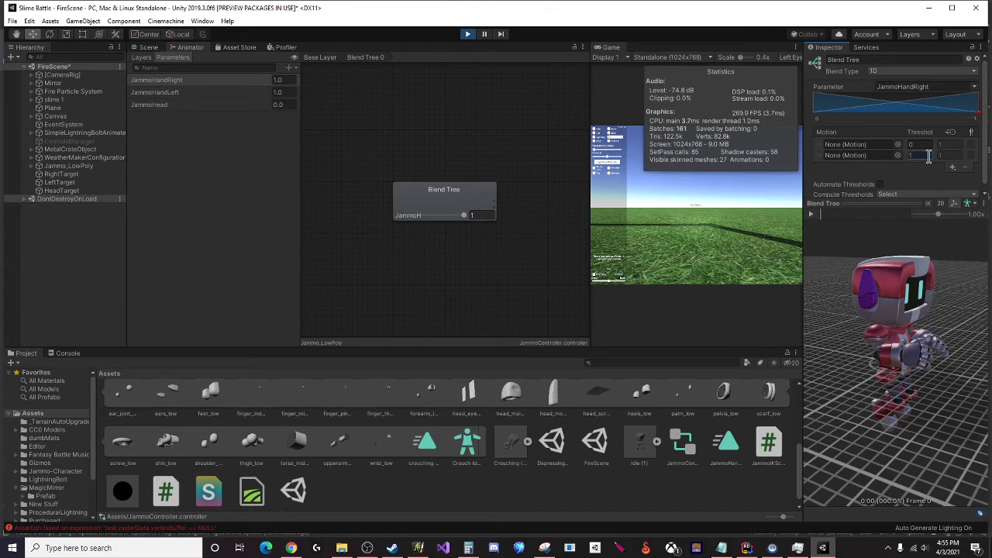
Assign Idle from mixamo to the first slot and full crouch idle to the second
left_click(898, 144)
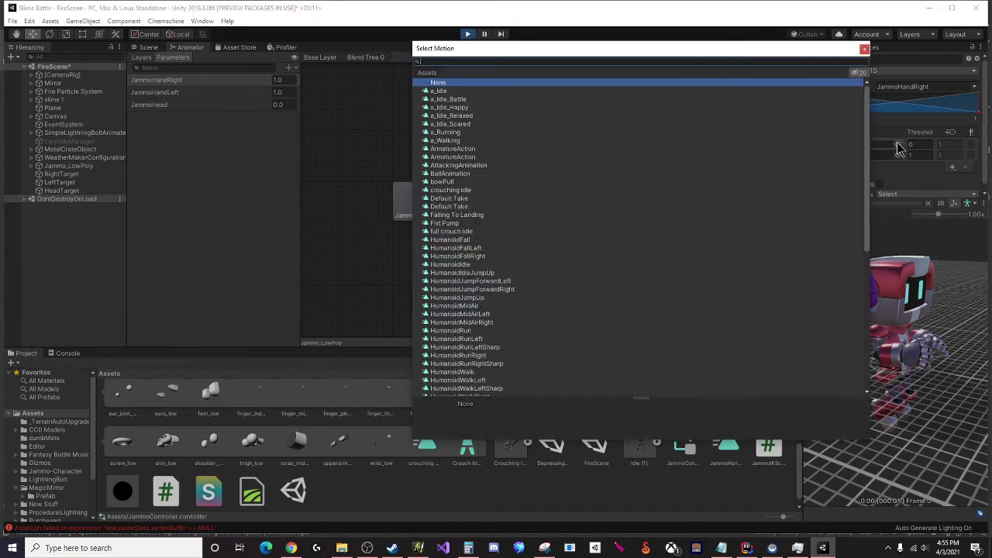
scroll(470, 229, "down", 5)
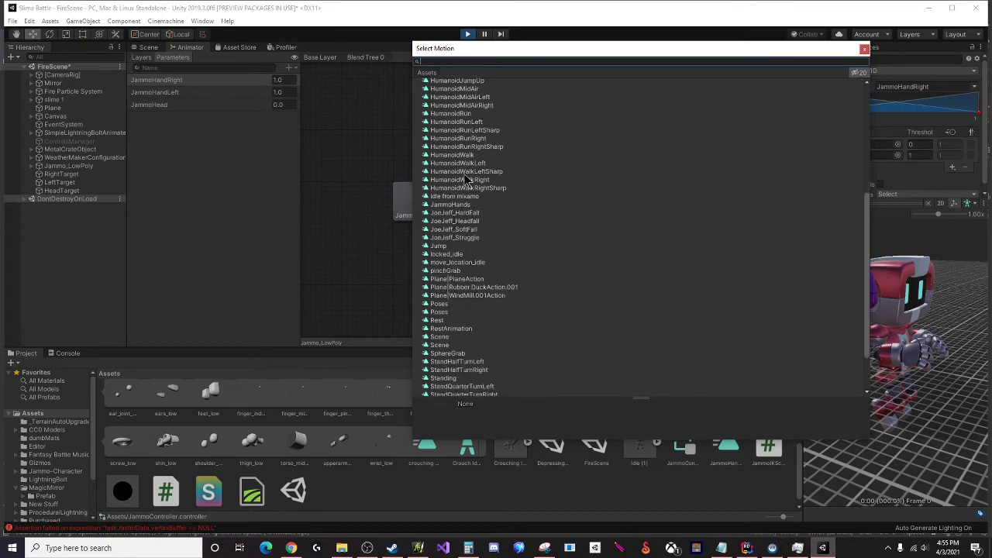
double_click(474, 196)
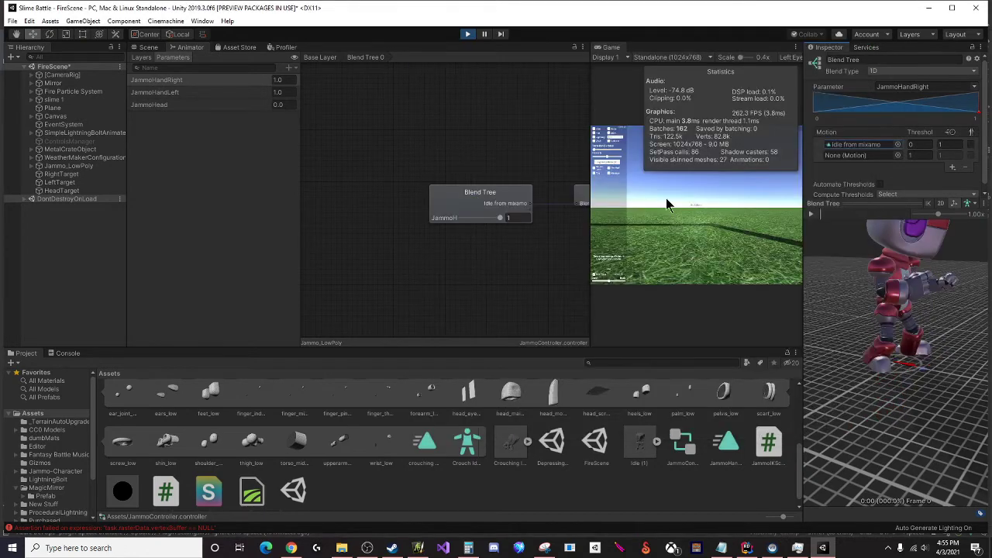
left_click(901, 155)
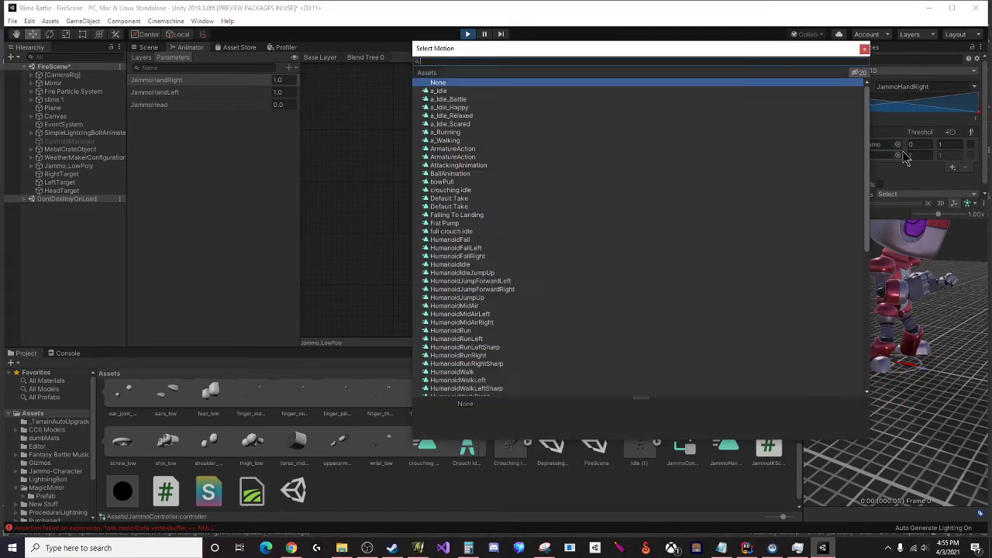
double_click(468, 192)
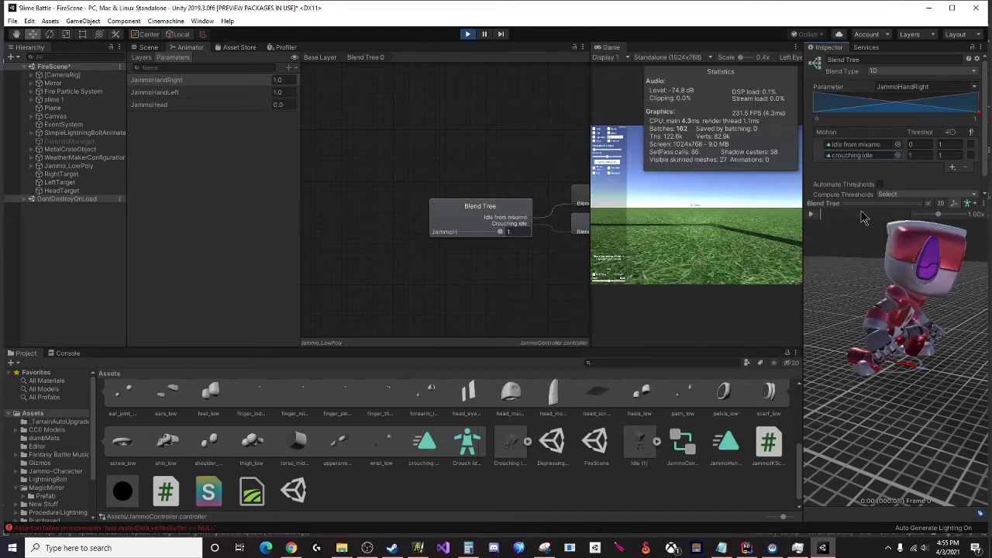
left_click(898, 155)
double_click(452, 231)
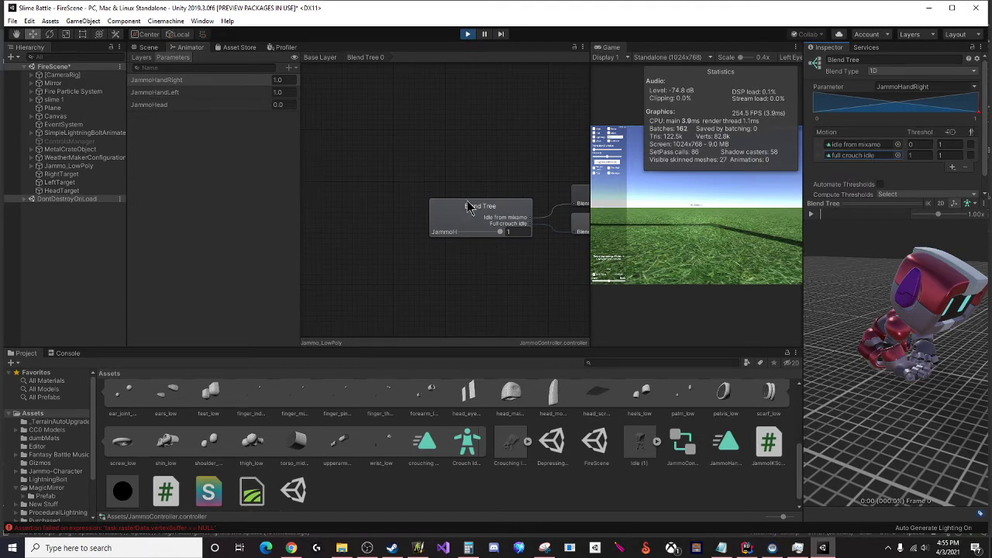
Select the blend tree node, set its driving parameter to JammoHead, and stop Play mode
left_click(433, 211)
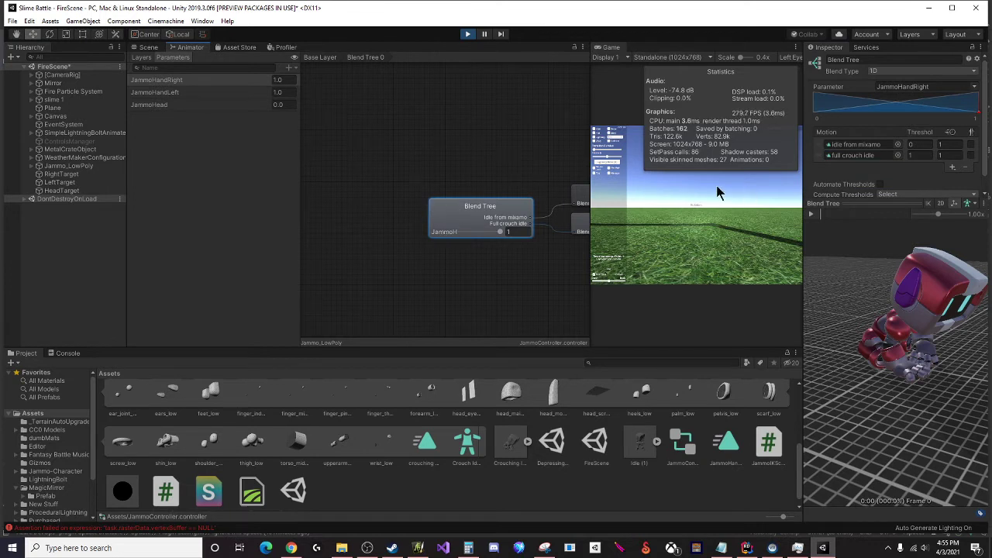
left_click(973, 87)
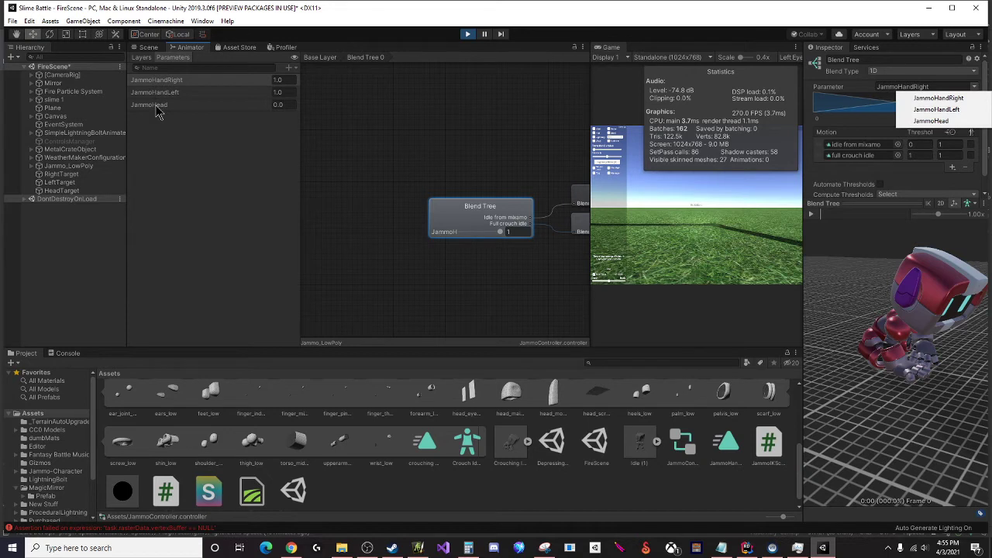
left_click(223, 142)
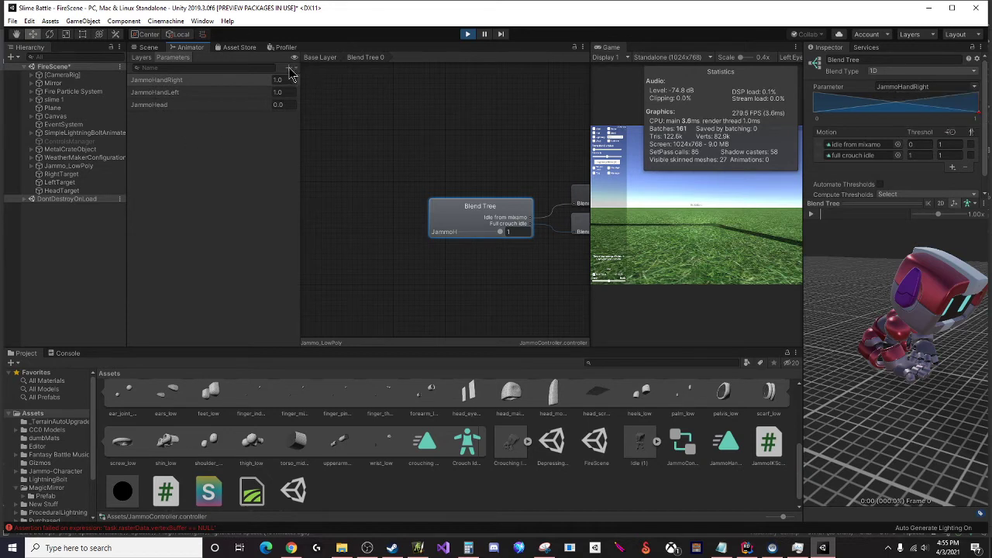
left_click(974, 88)
left_click(945, 120)
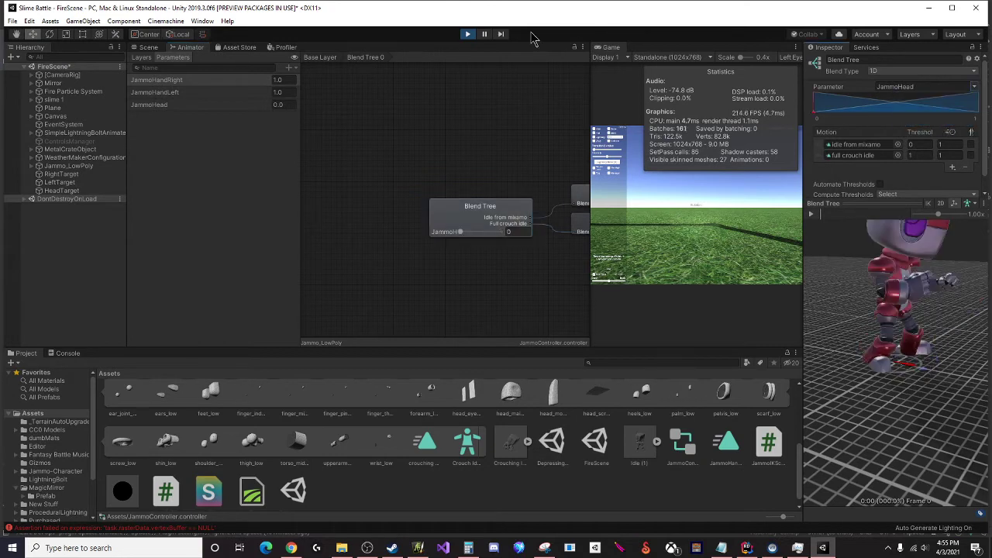
left_click(470, 36)
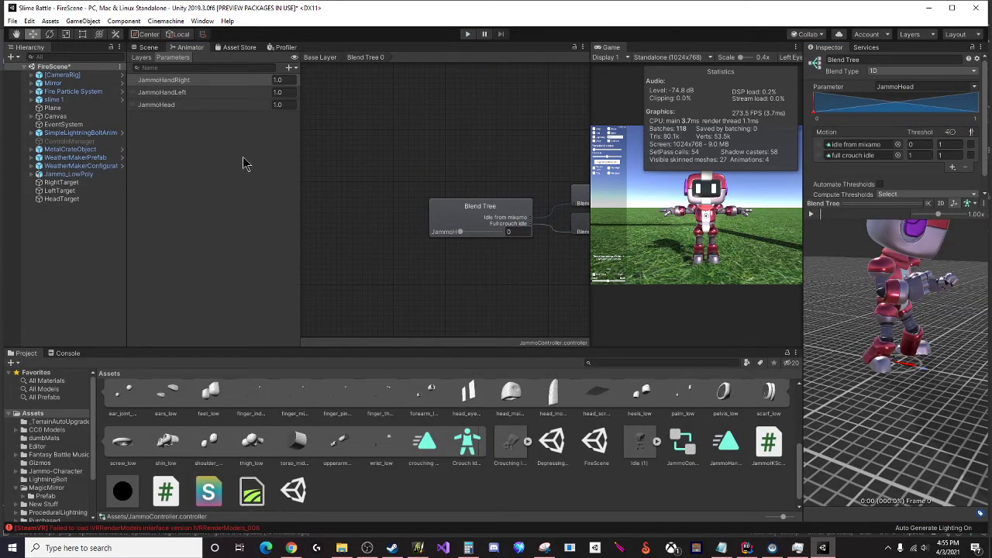
Add a new float parameter named TrackedVRHead to the Animator
left_click(291, 68)
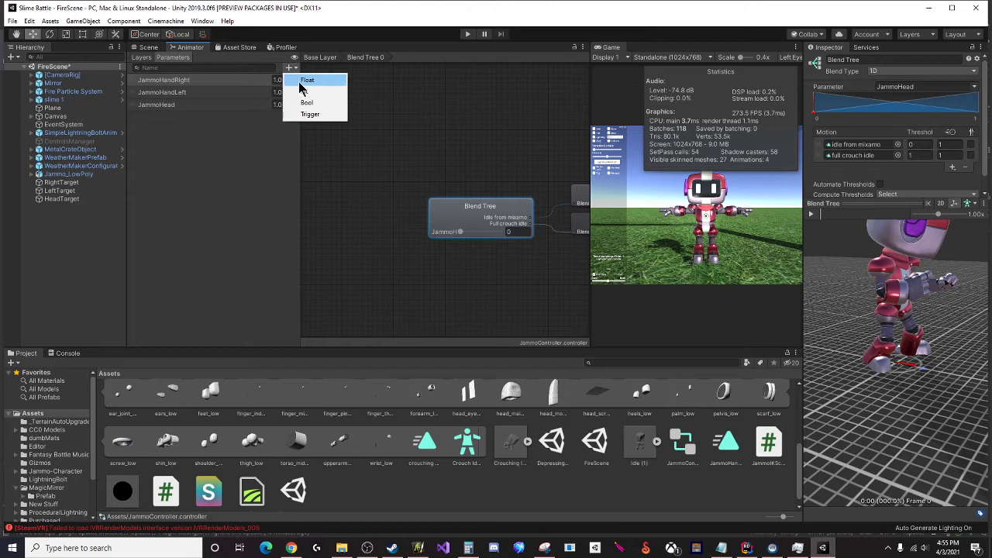
left_click(312, 81)
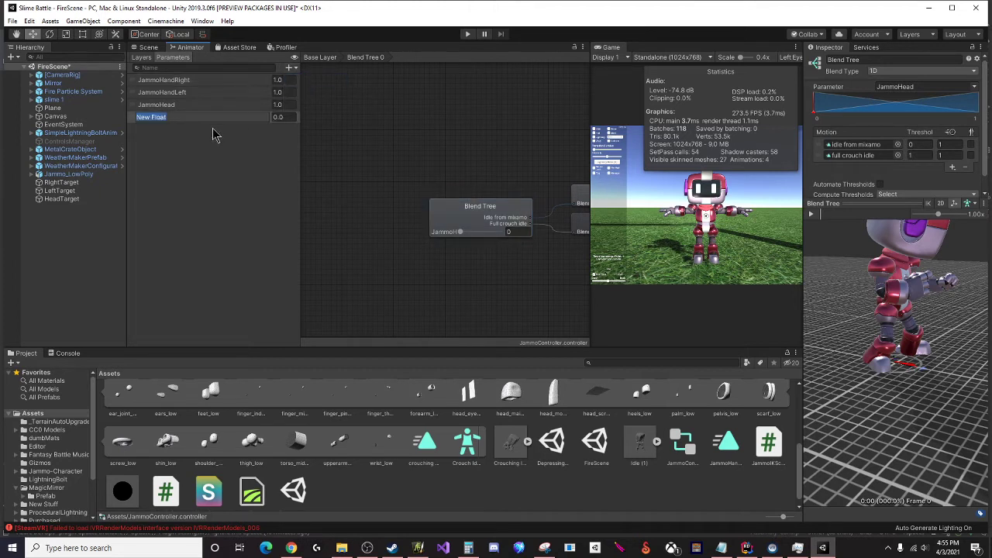
type("TrackedVRHead")
key("Return")
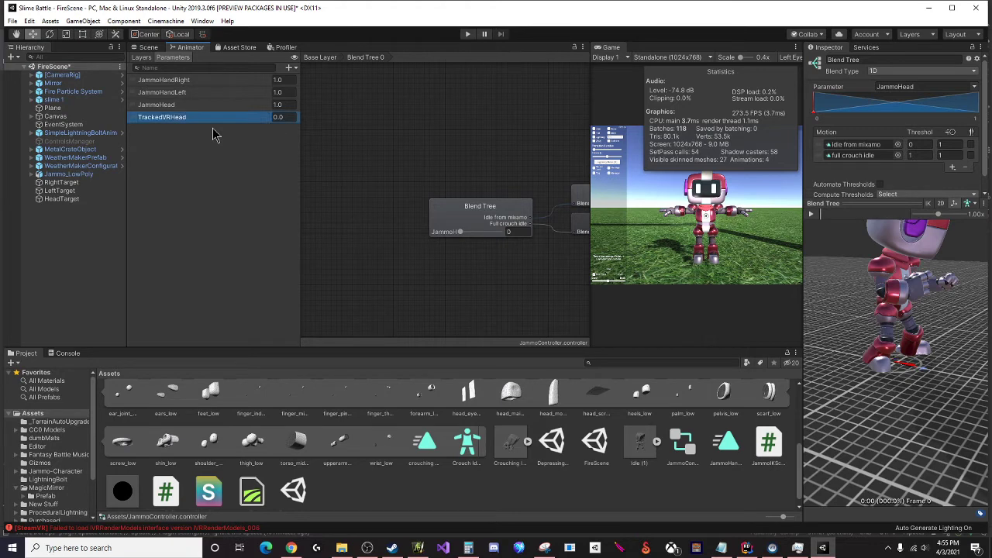
Switch the blend tree's parameter from JammoHead to TrackedVRHead
left_click(981, 87)
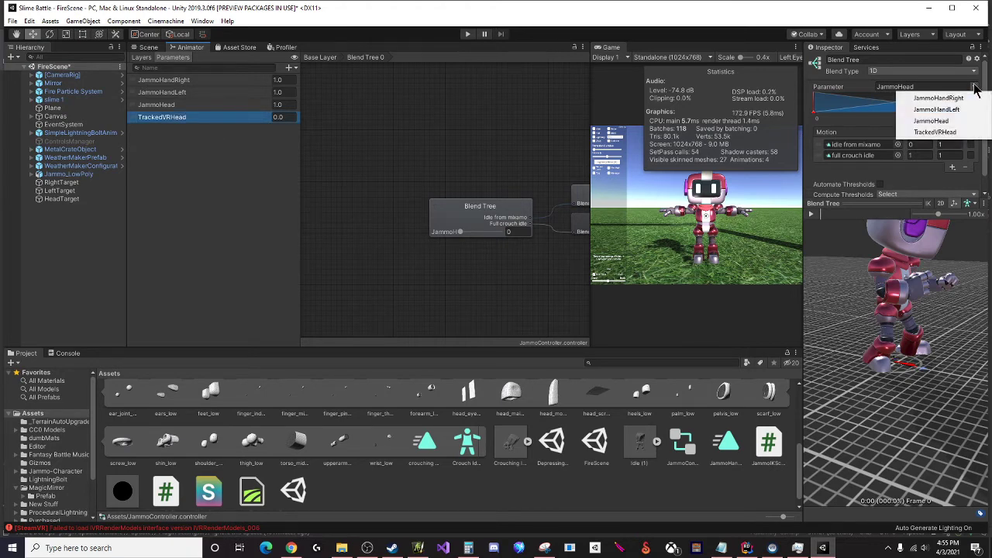
left_click(899, 132)
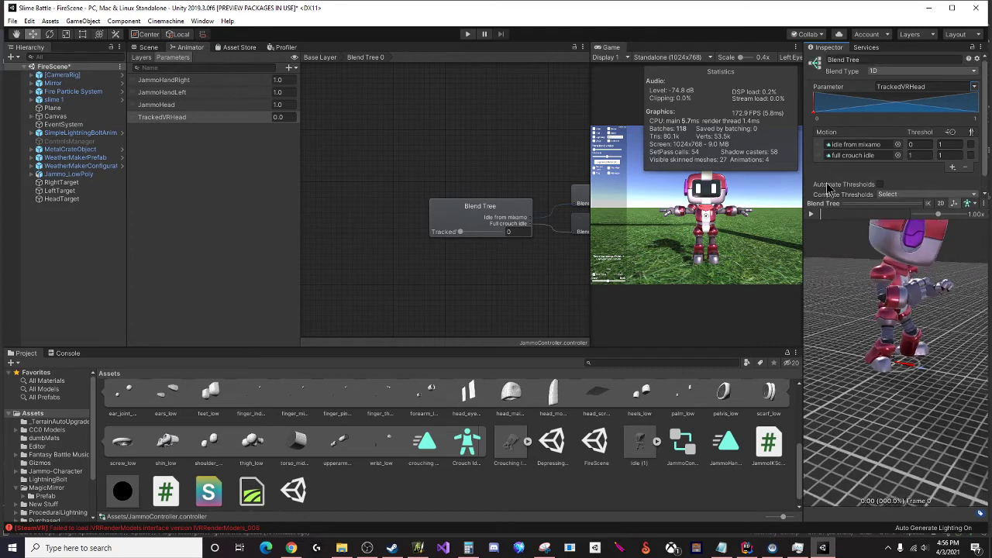
scroll(829, 189, "down", 1)
scroll(830, 188, "up", 1)
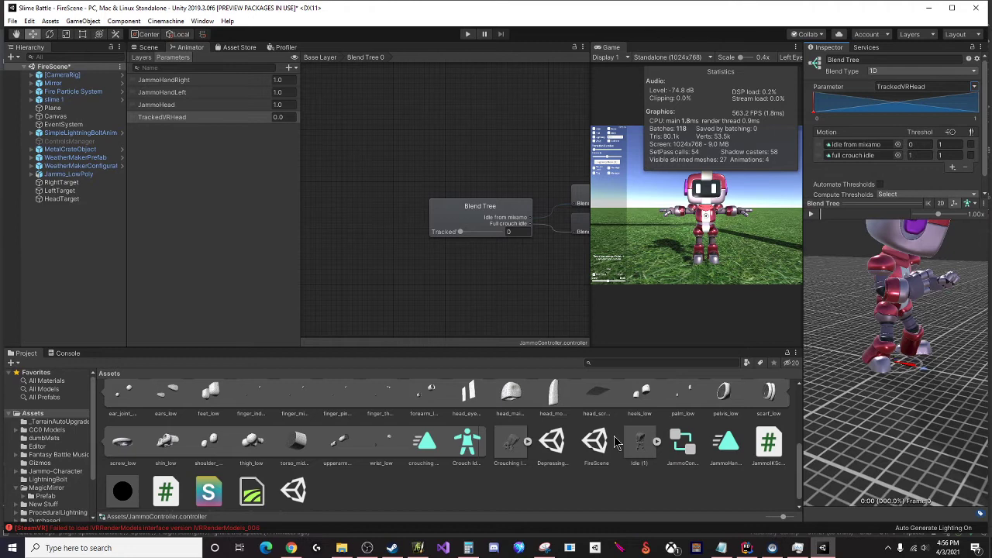
Bring JammoIKScript.cs up in Rider and select line 37's SetFloat "JammoHead" statement
left_click(746, 548)
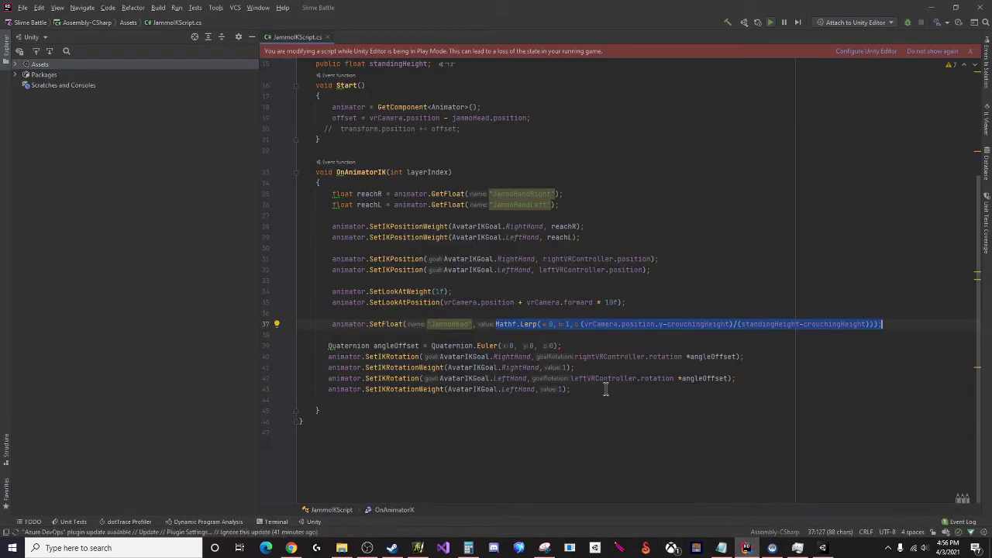
left_click_drag(333, 337, 332, 325)
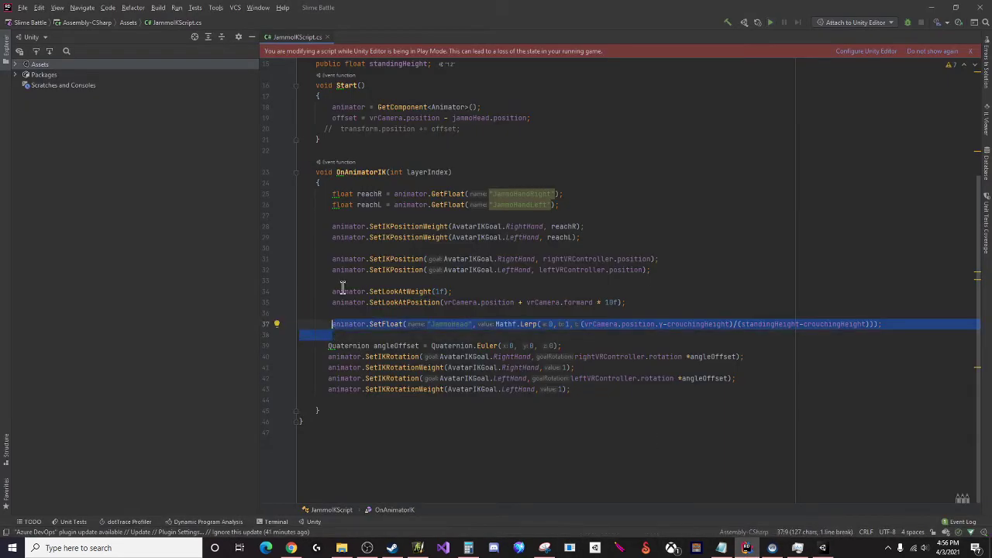
scroll(402, 193, "up", 1)
scroll(402, 193, "up", 3)
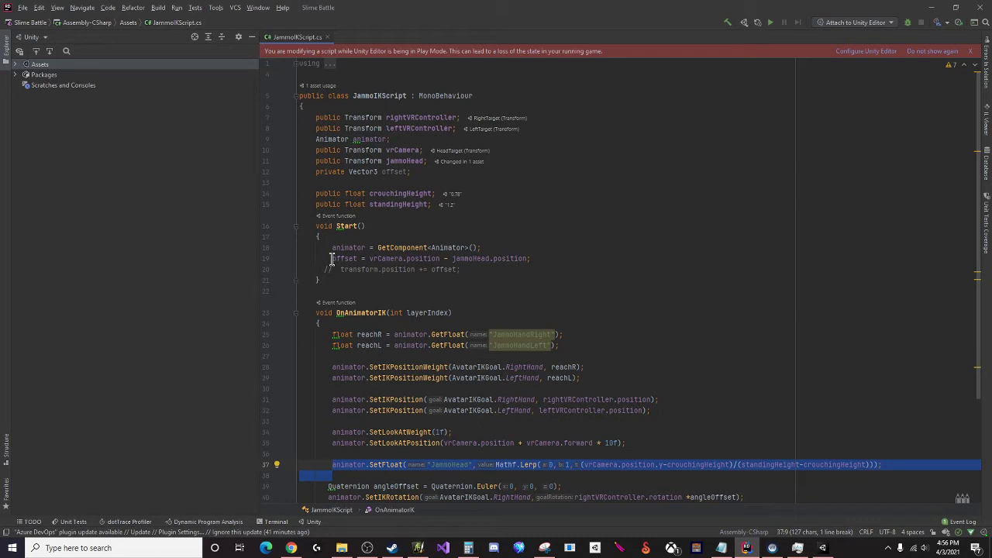
left_click_drag(327, 246, 514, 247)
scroll(527, 245, "down", 4)
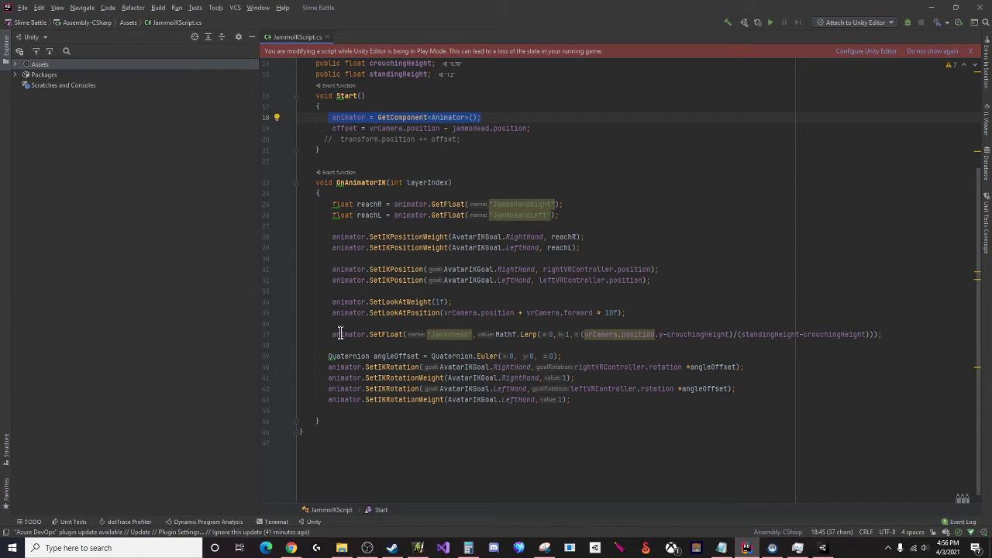
left_click_drag(331, 335, 886, 333)
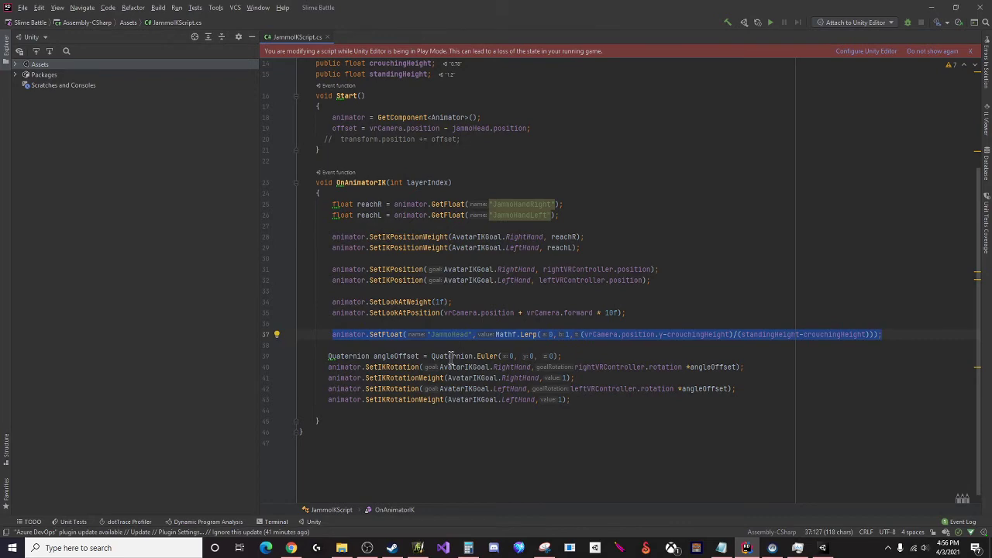
scroll(449, 358, "up", 8, "ctrl")
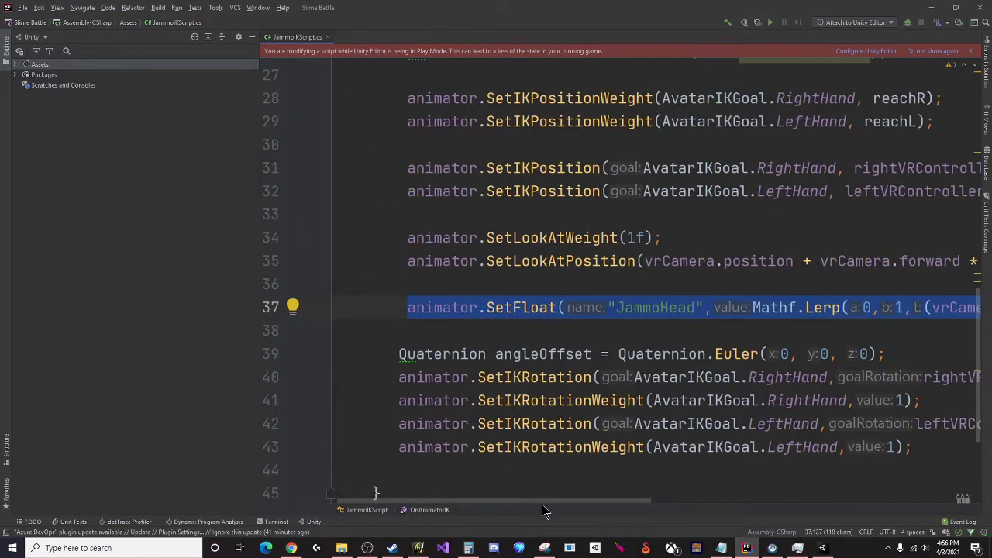
left_click_drag(542, 504, 568, 508)
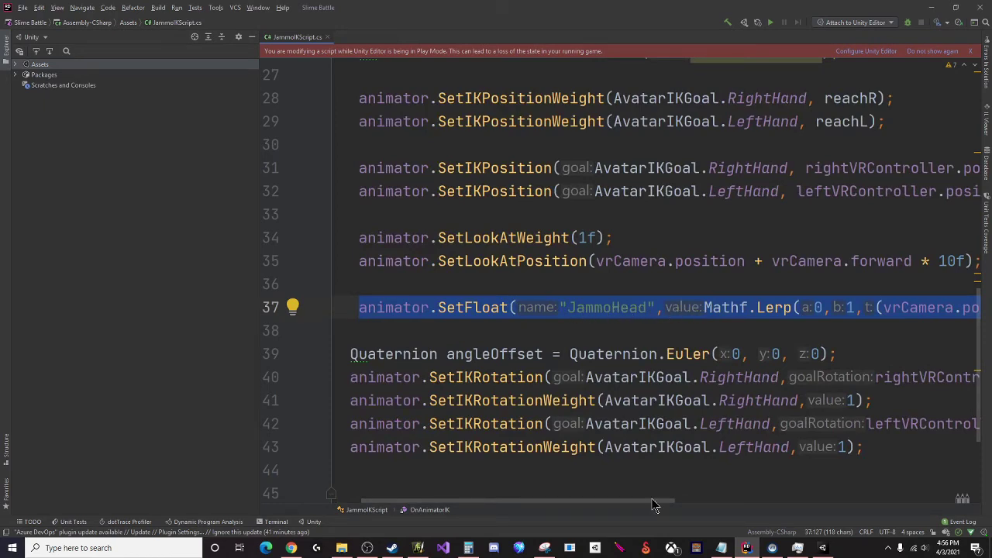
left_click_drag(652, 503, 814, 502)
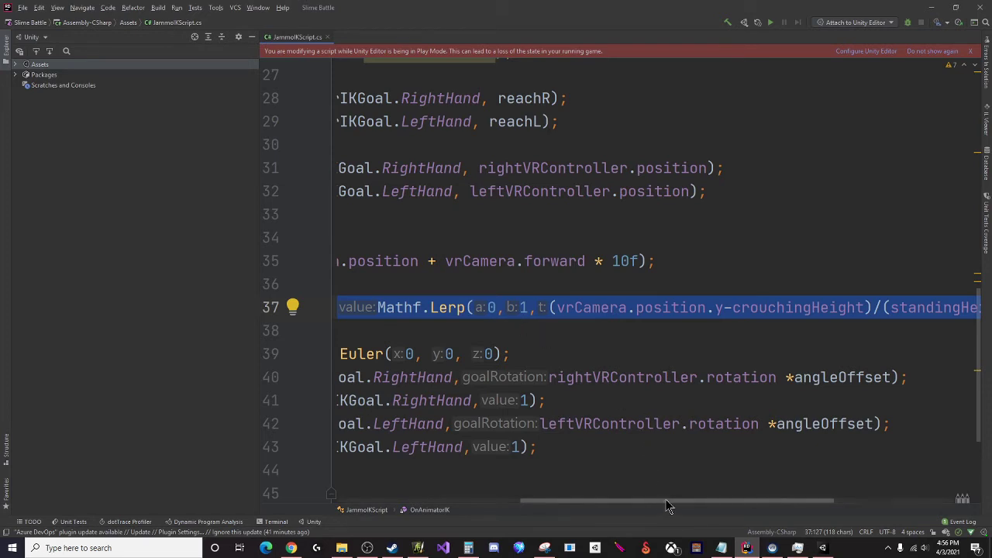
left_click_drag(673, 508, 762, 499)
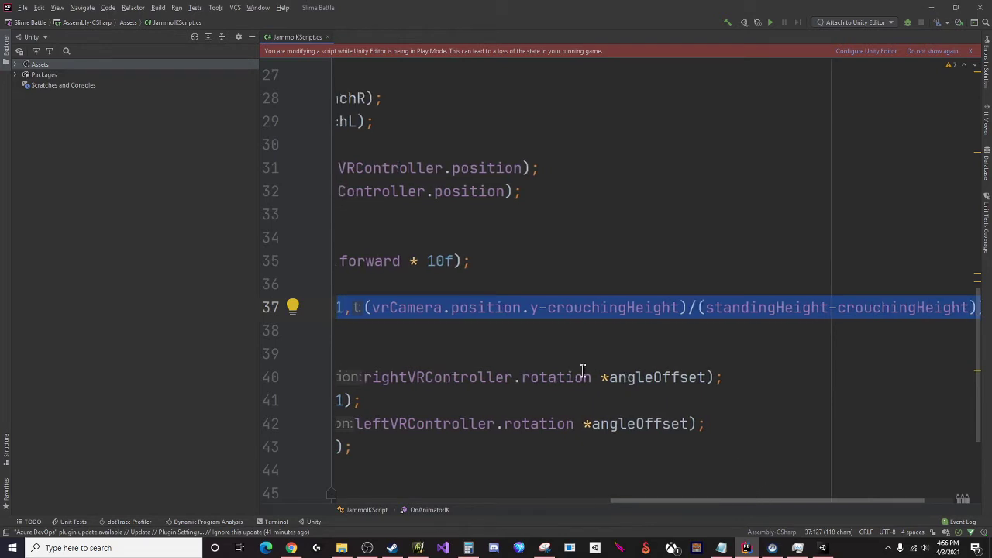
scroll(533, 344, "down", 1, "ctrl")
scroll(533, 344, "down", 1, "ctrl")
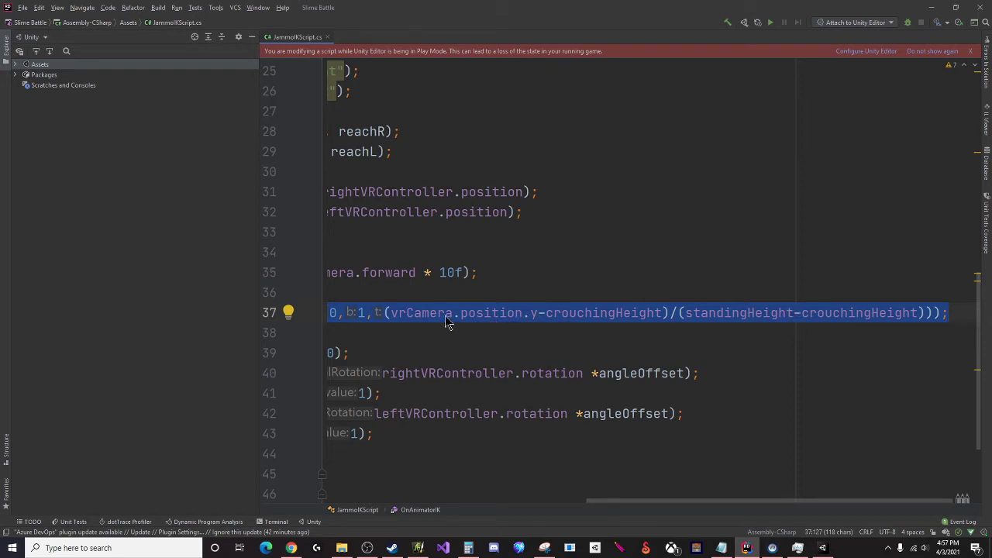
Highlight vrCamera.position.y, crouchingHeight and standingHeight in the Lerp, then their declarations (0.78, 1.2)
left_click_drag(535, 314, 415, 312)
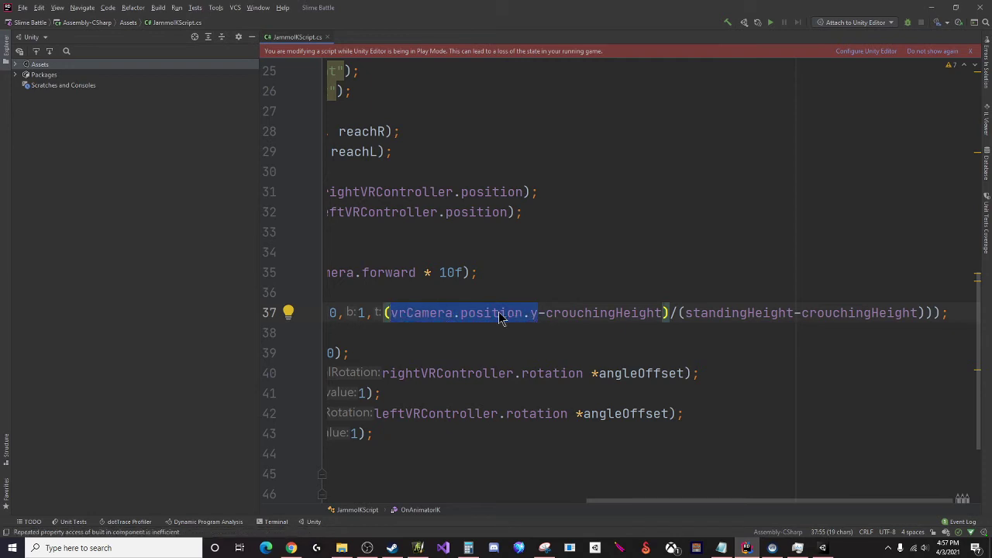
mouse_move(498, 317)
double_click(602, 314)
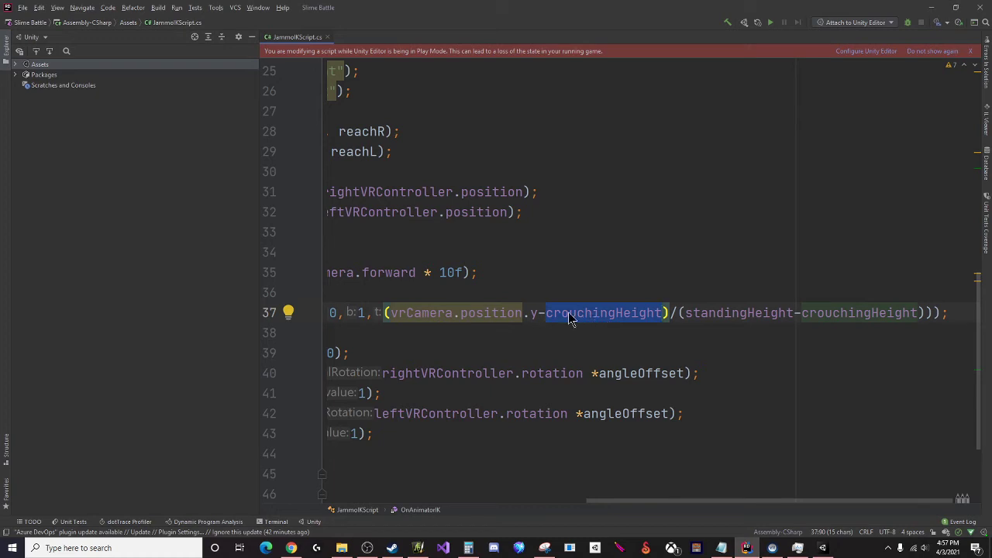
double_click(730, 313)
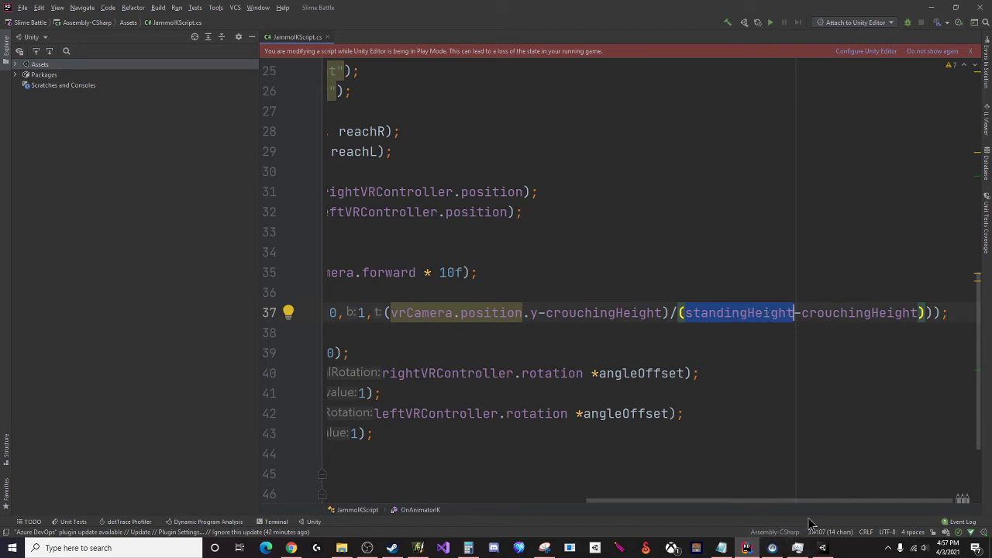
left_click_drag(813, 504, 554, 503)
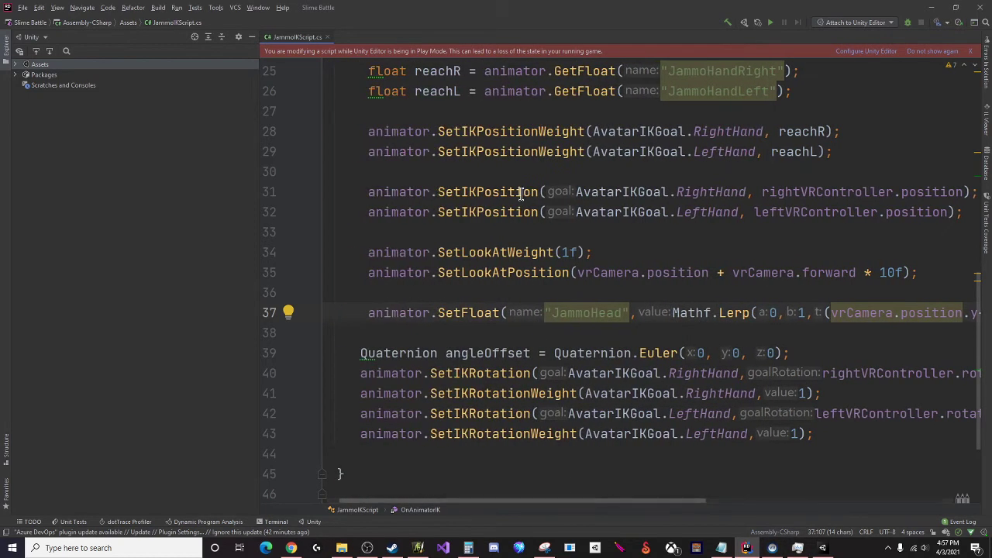
scroll(521, 194, "up", 6)
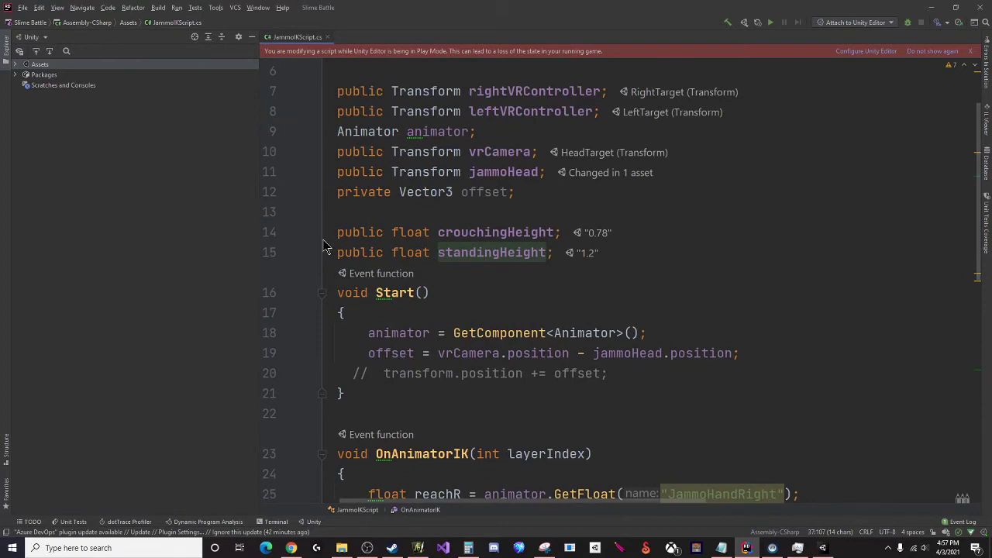
left_click_drag(333, 231, 621, 247)
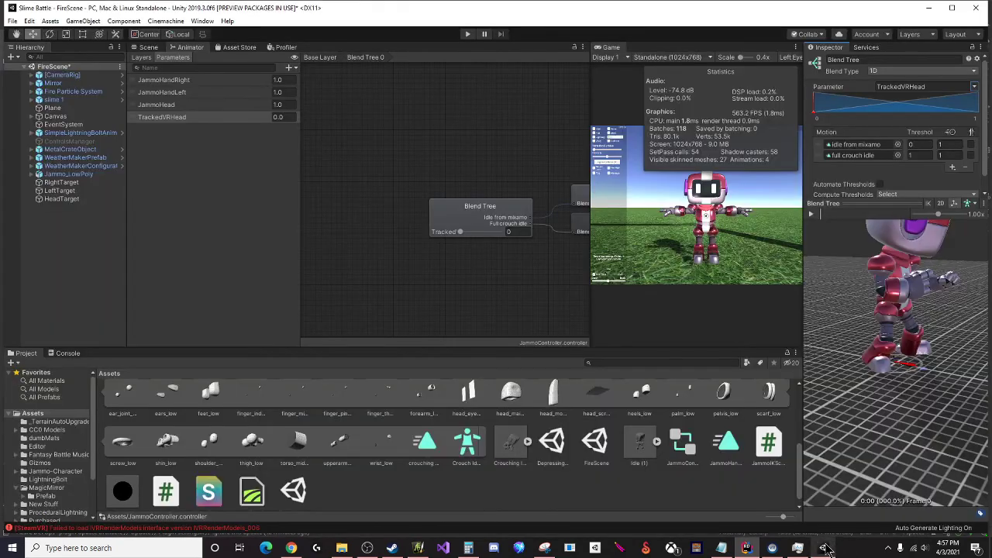
Back in Unity's Scene view, orbit to the robot, select HeadTarget, and enter Play mode
left_click(825, 548)
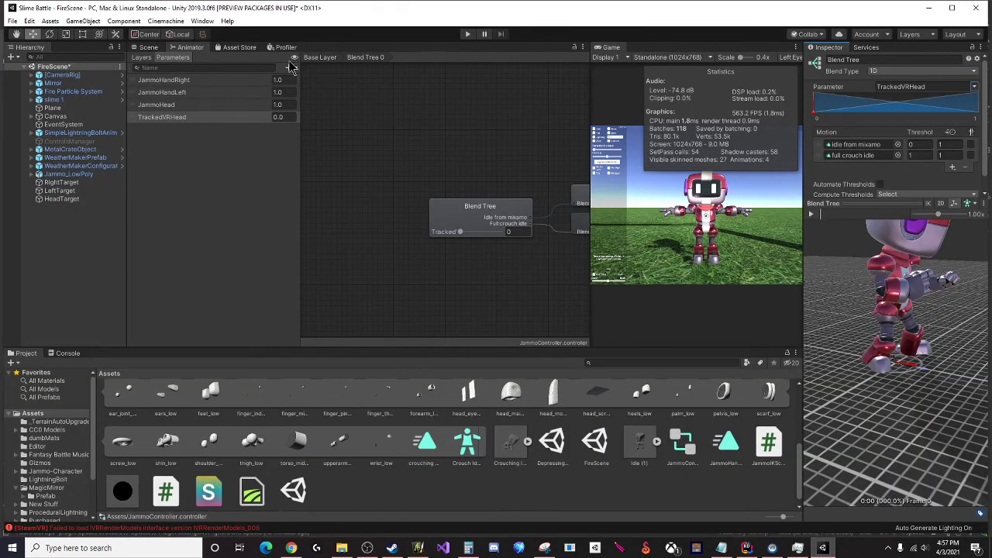
left_click(145, 47)
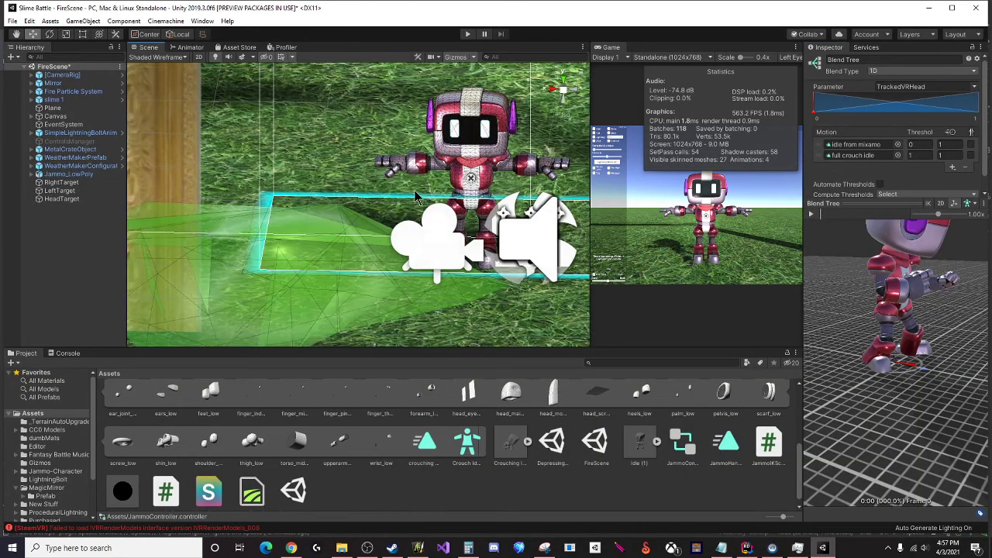
right_click_drag(414, 190, 117, 199)
left_click(69, 199)
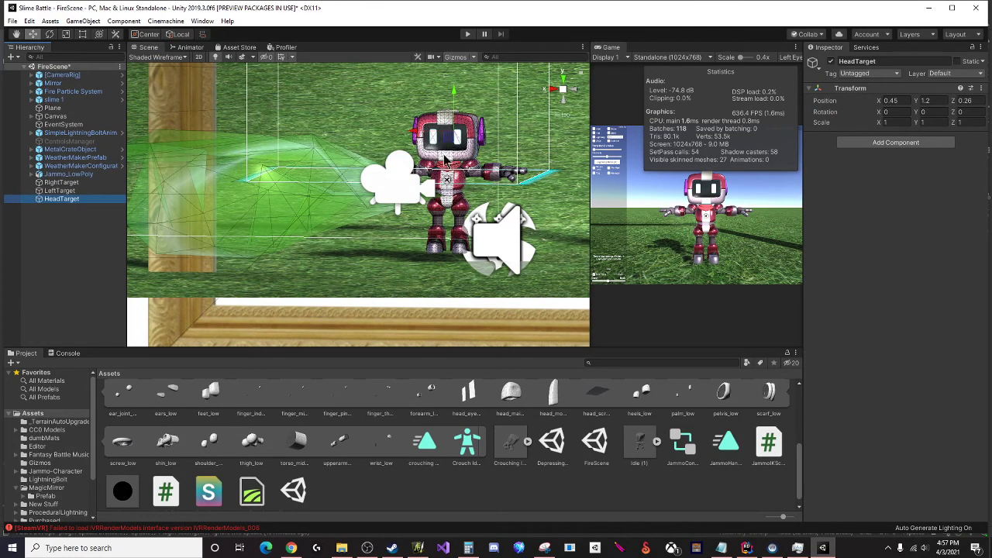
left_click(468, 34)
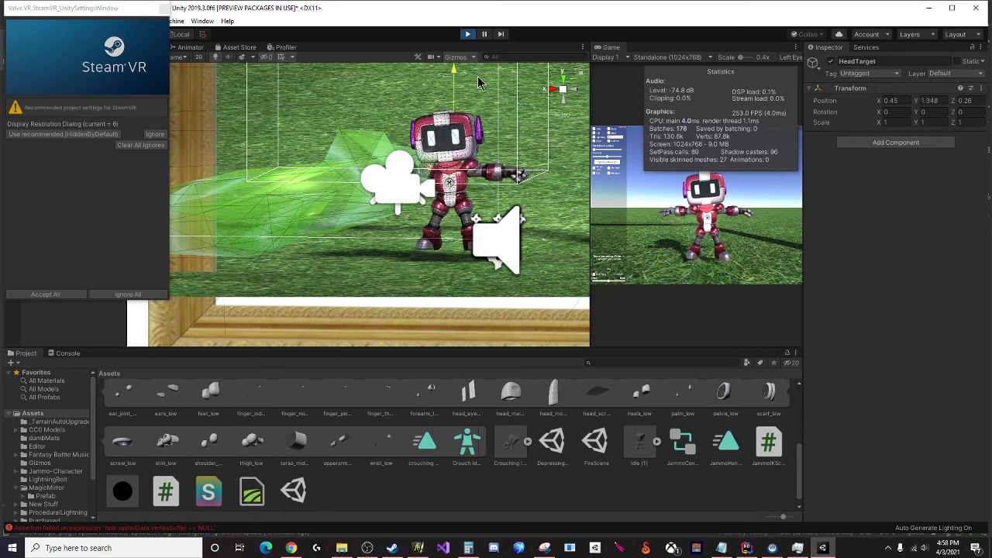
Stop Play mode and widen the Game view by shrinking the Inspector and Scene view
left_click(467, 34)
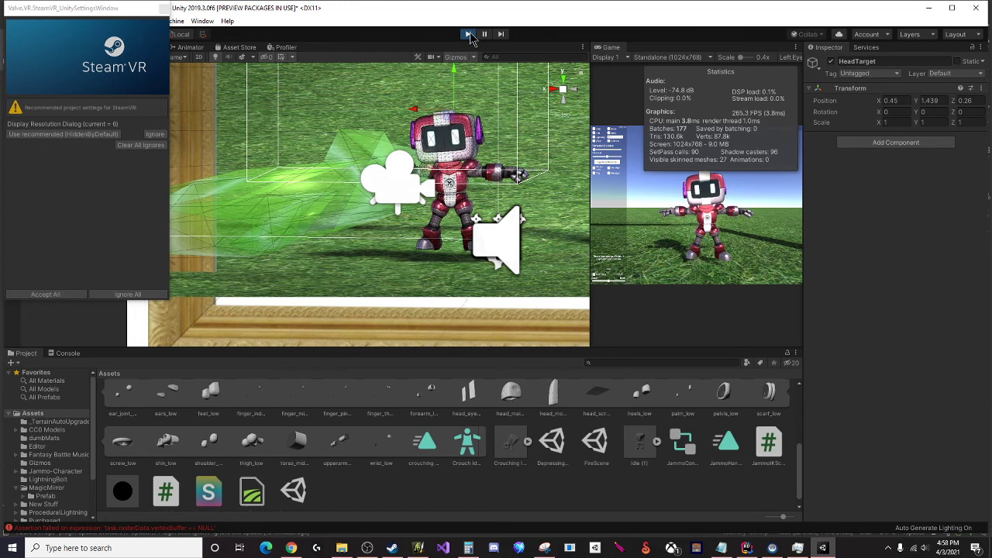
left_click(165, 12)
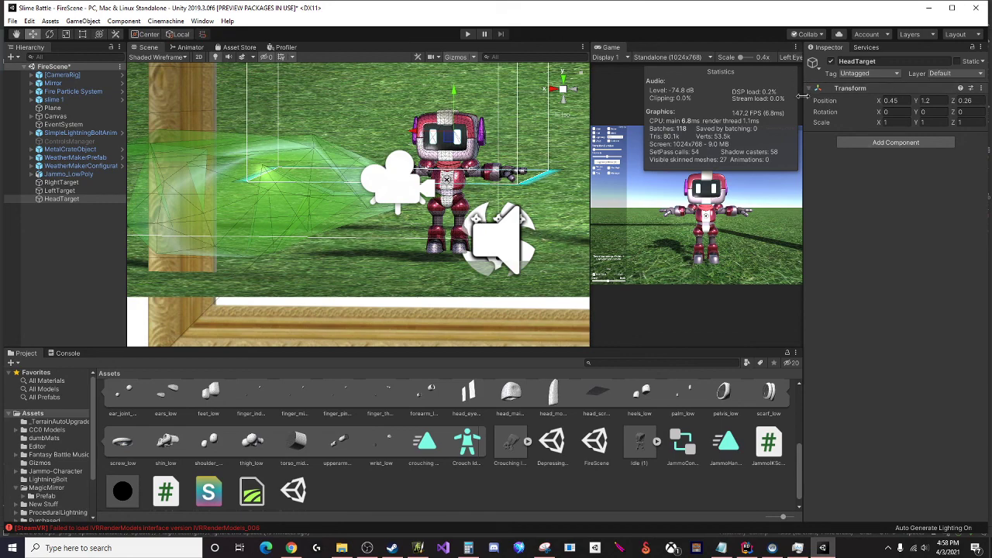
left_click_drag(807, 93, 846, 94)
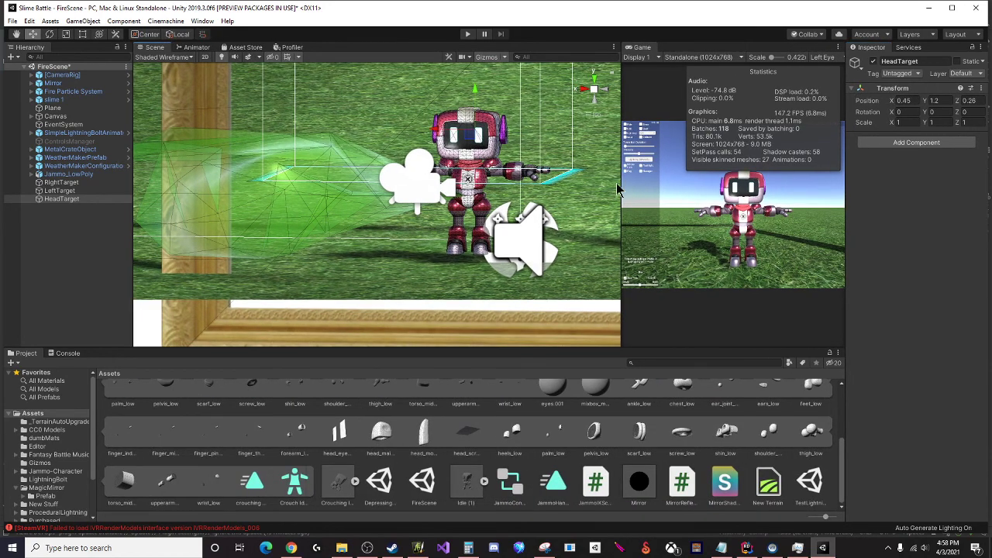
left_click(618, 186)
left_click_drag(623, 184, 481, 200)
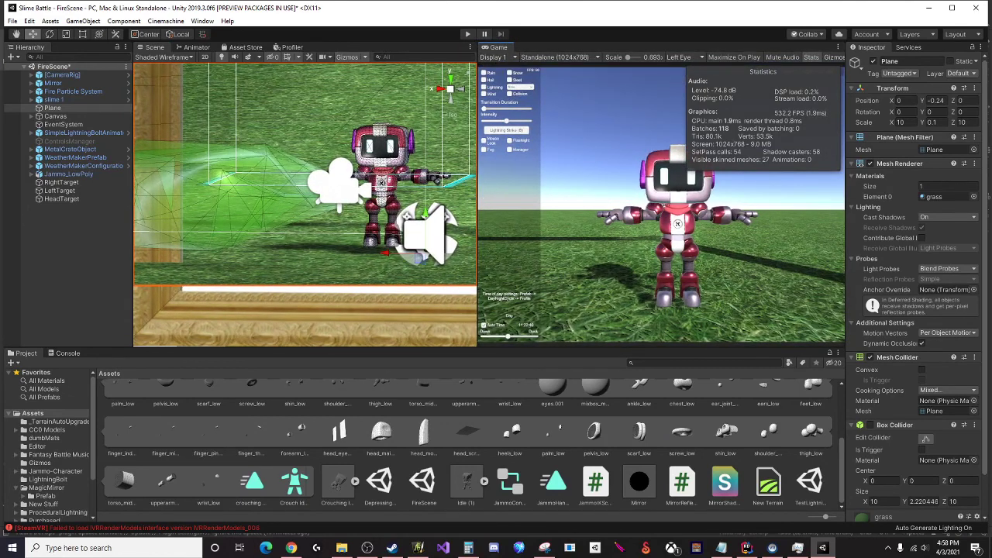